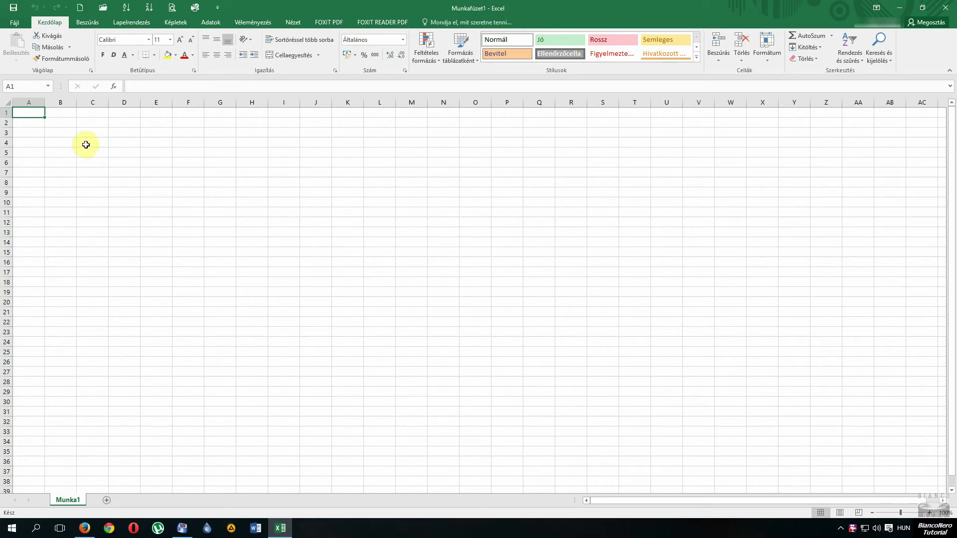
Enter 12 in B3, 55 in C7, 666 in F6, 888 in F11 and 4448 in C23.
left_click(53, 130)
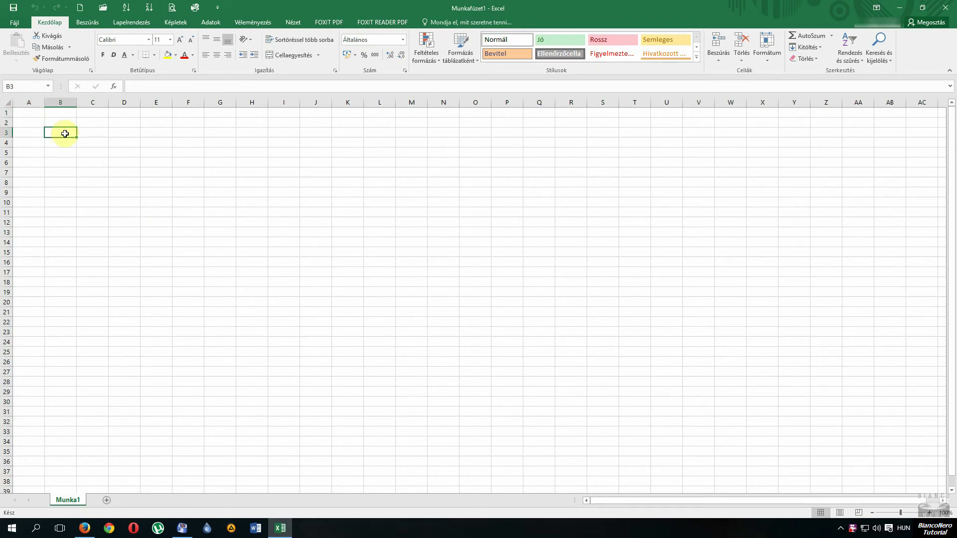
type("12")
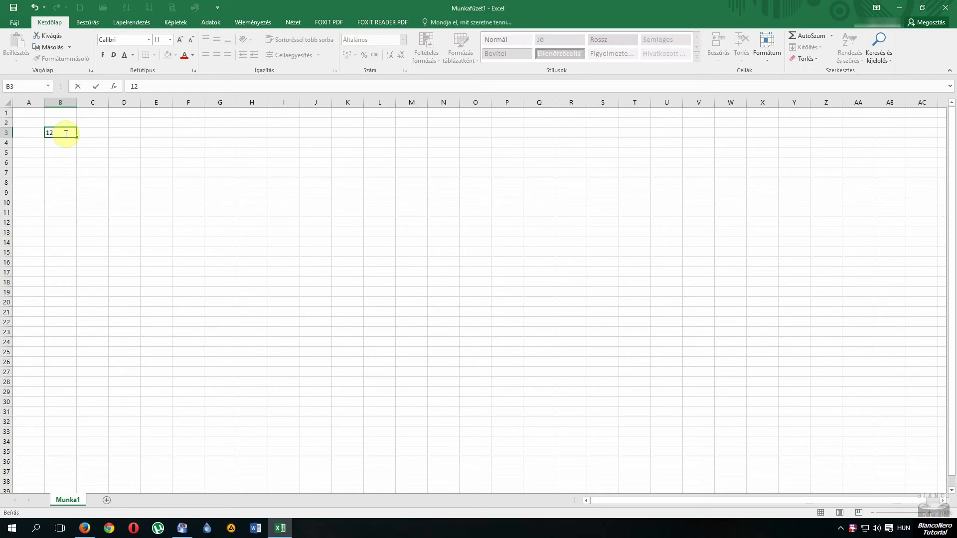
left_click(93, 172)
type("55")
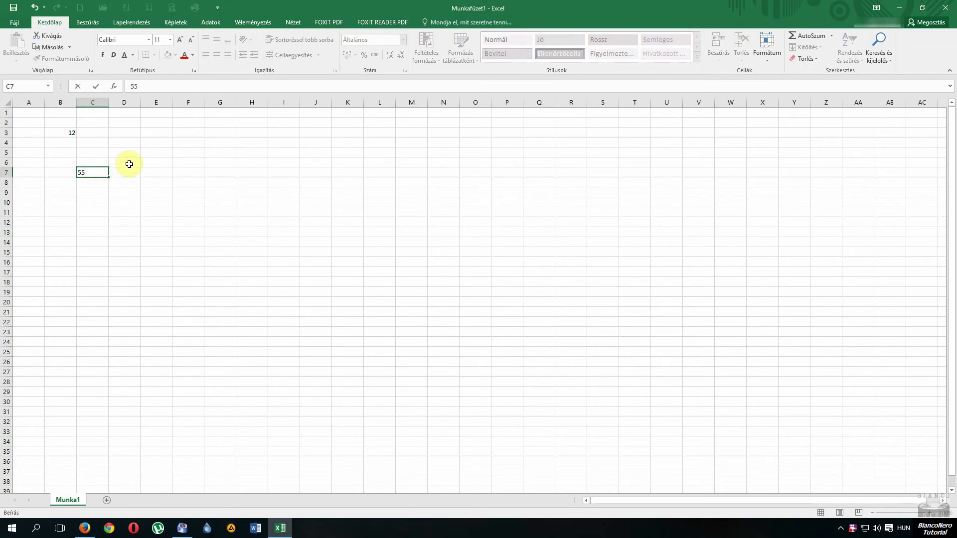
left_click(197, 162)
type("666")
left_click(191, 210)
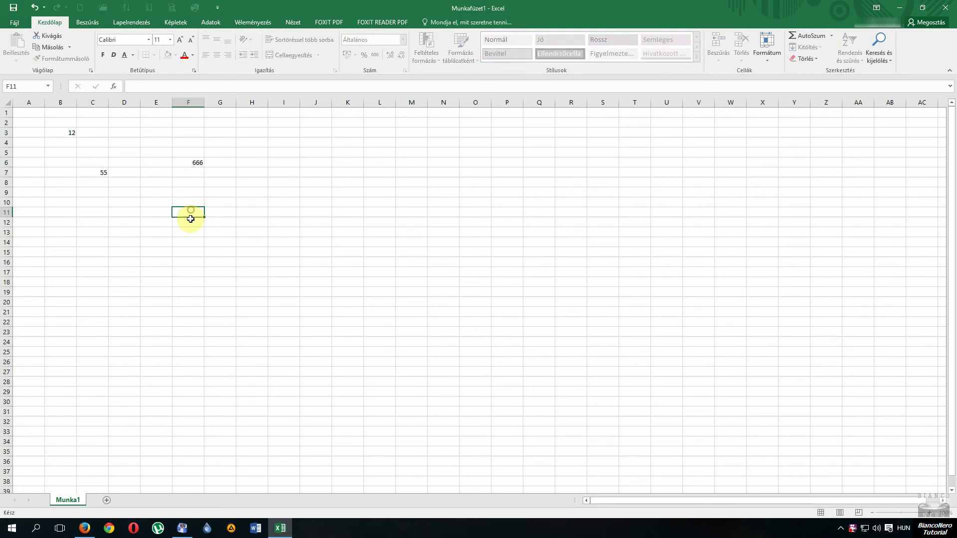
type("888")
left_click(80, 330)
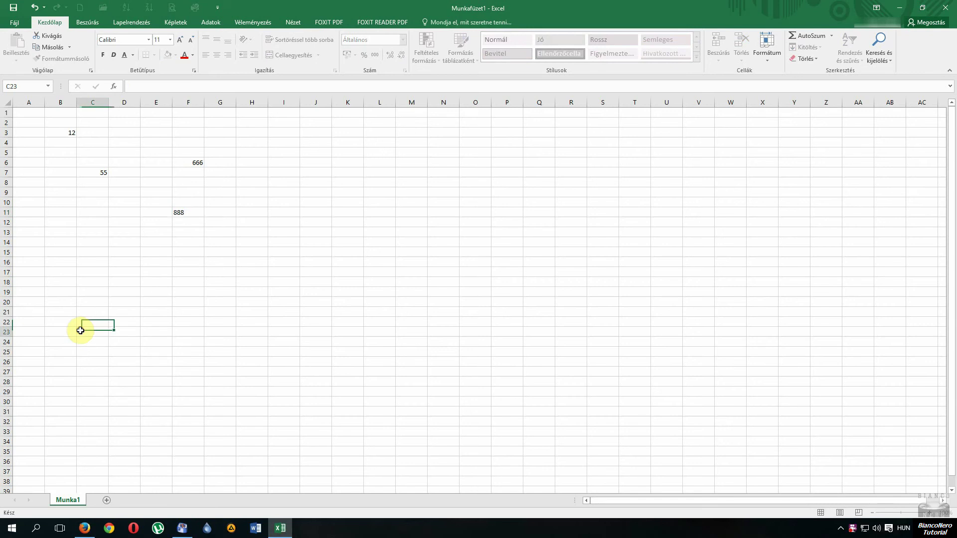
type("4448")
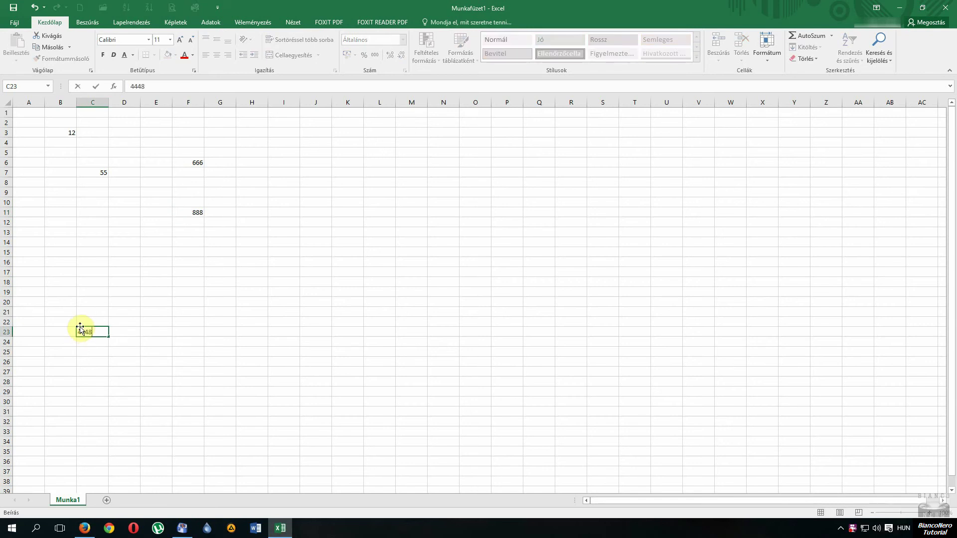
left_click(92, 283)
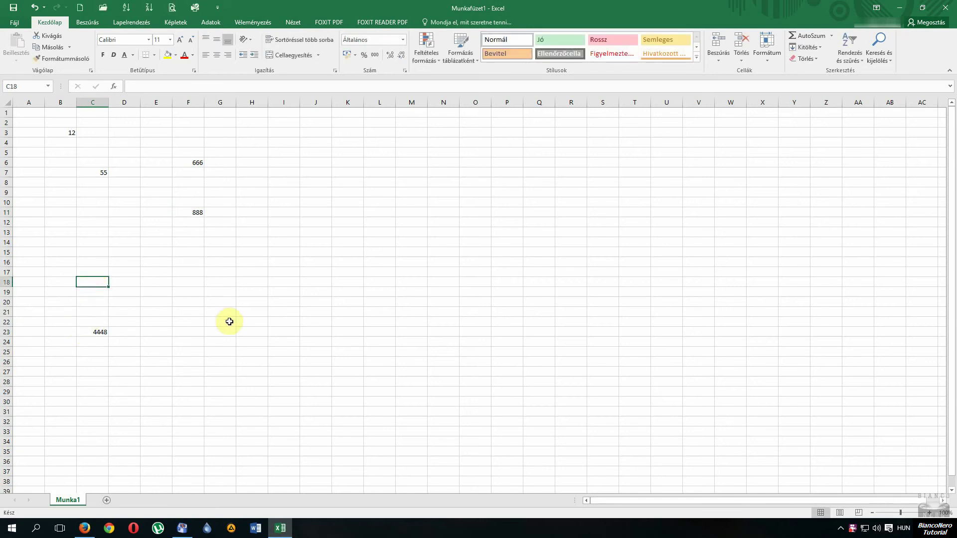
left_click(284, 353)
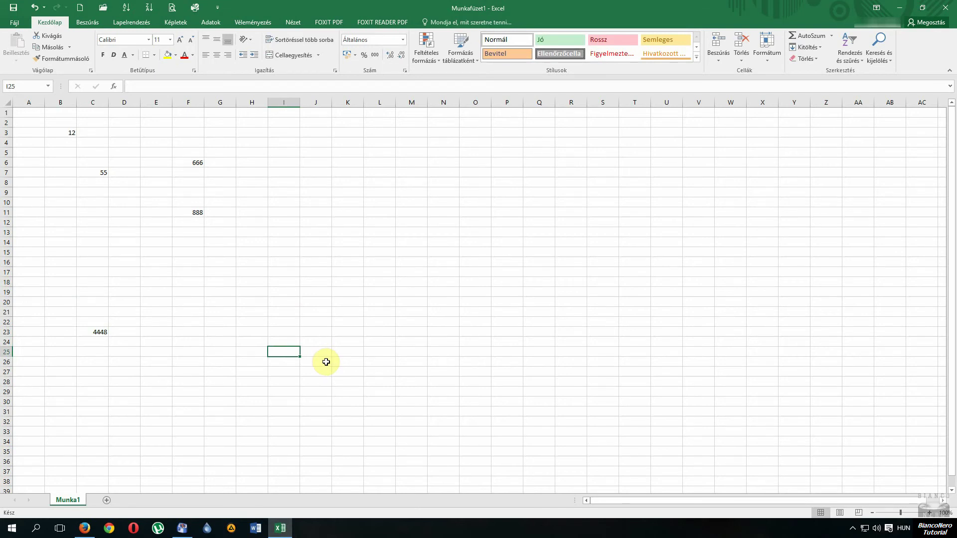
Type the labels összeg: and kivonás: into I25 and I26.
type("ös")
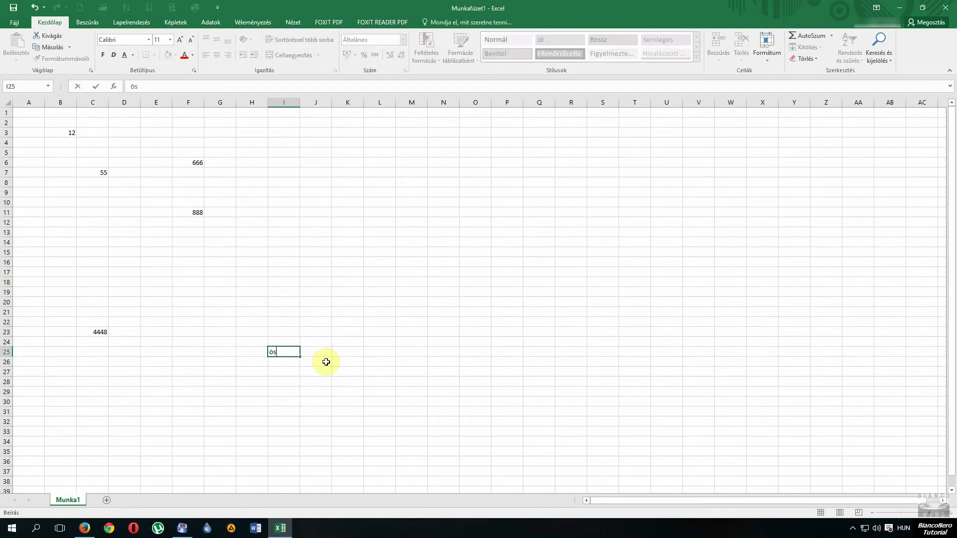
type("szeg:")
key("Return")
type("kivon")
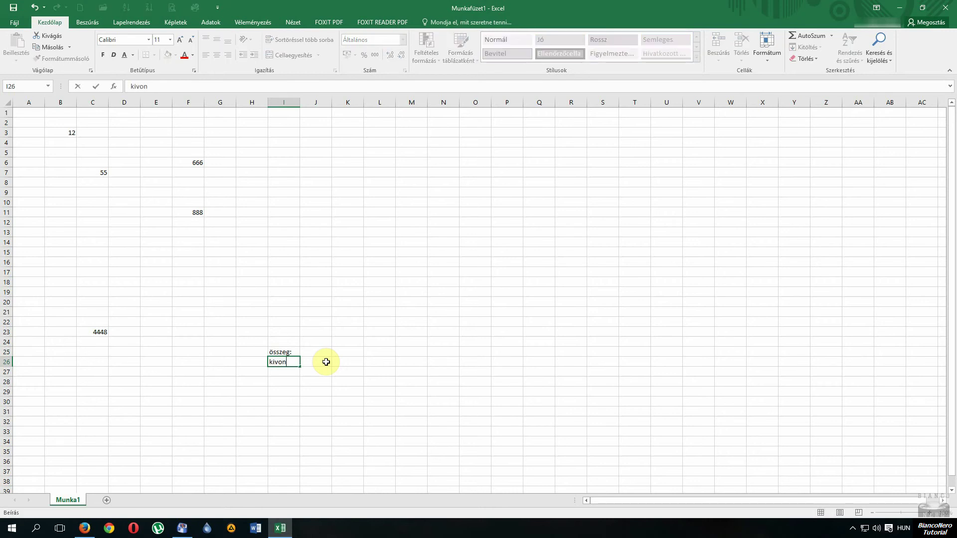
type("ás")
key("Return")
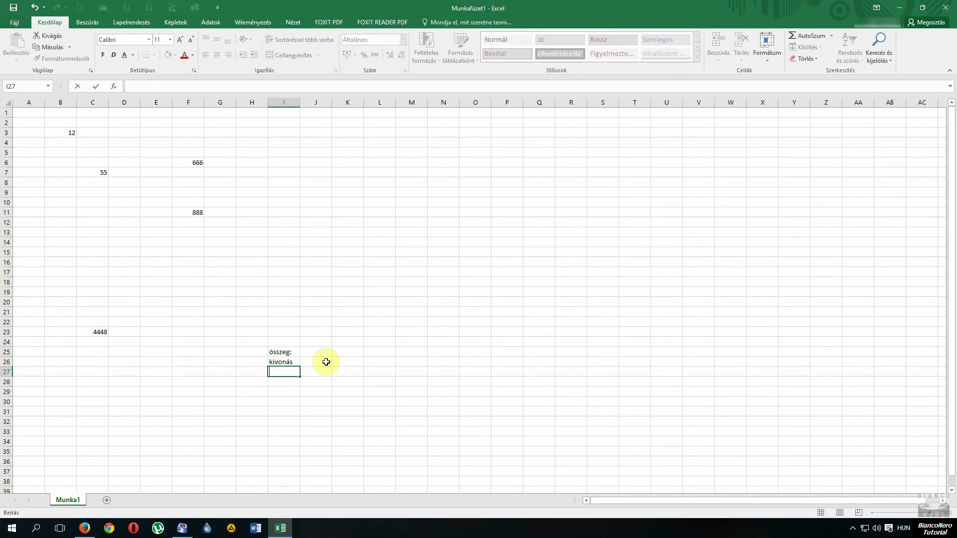
key("Up")
key("Right")
key("Left")
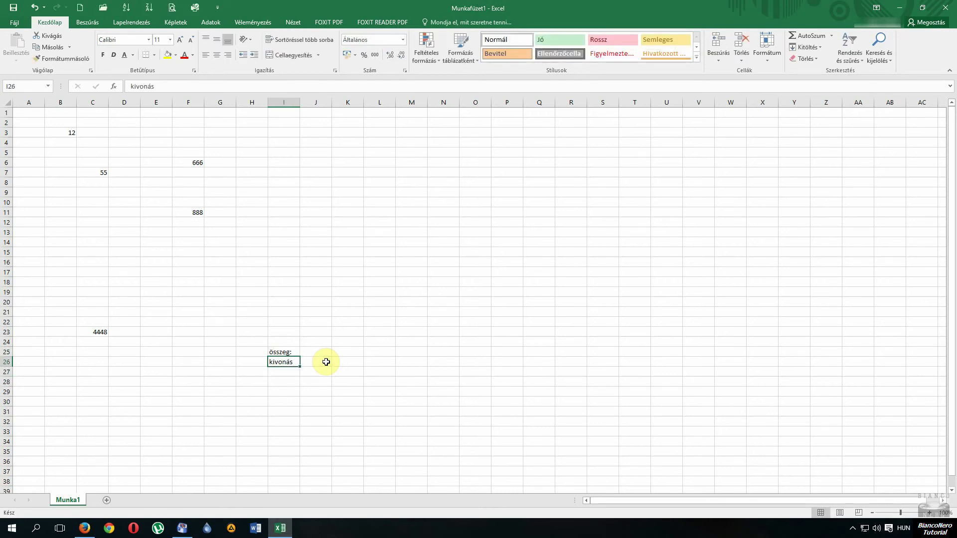
key("F2")
type(":")
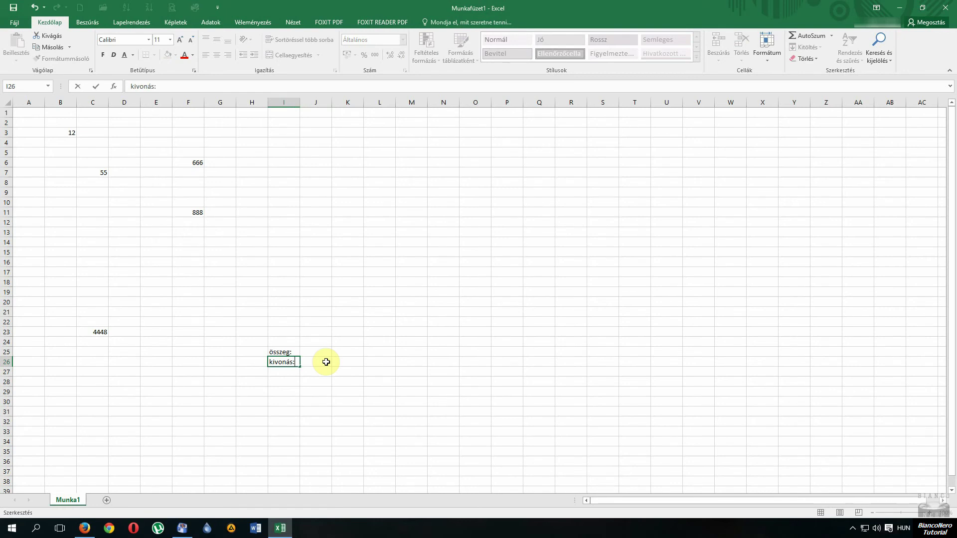
key("Return")
Add the labels osztás: and szorzás: in I27 and I28.
type("osztás:")
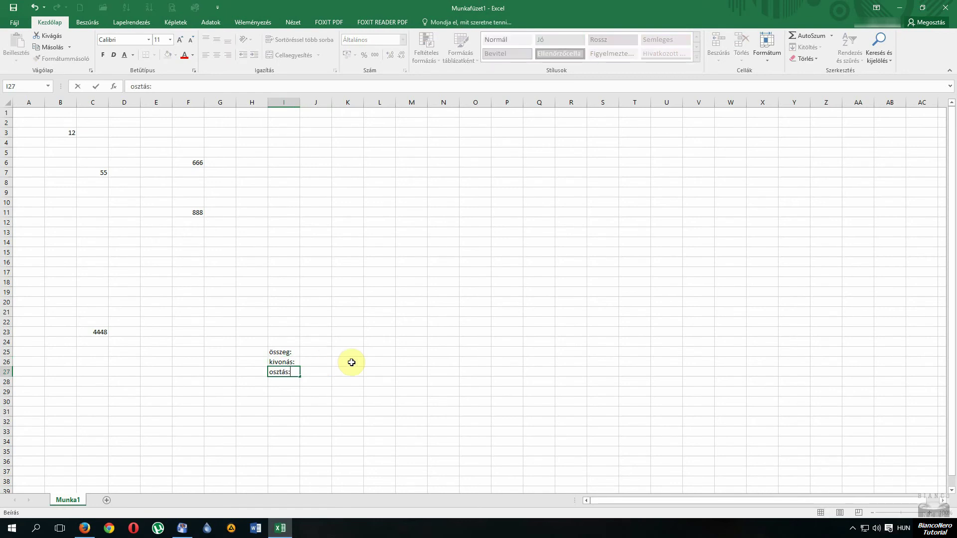
key("Return")
type("szorzás")
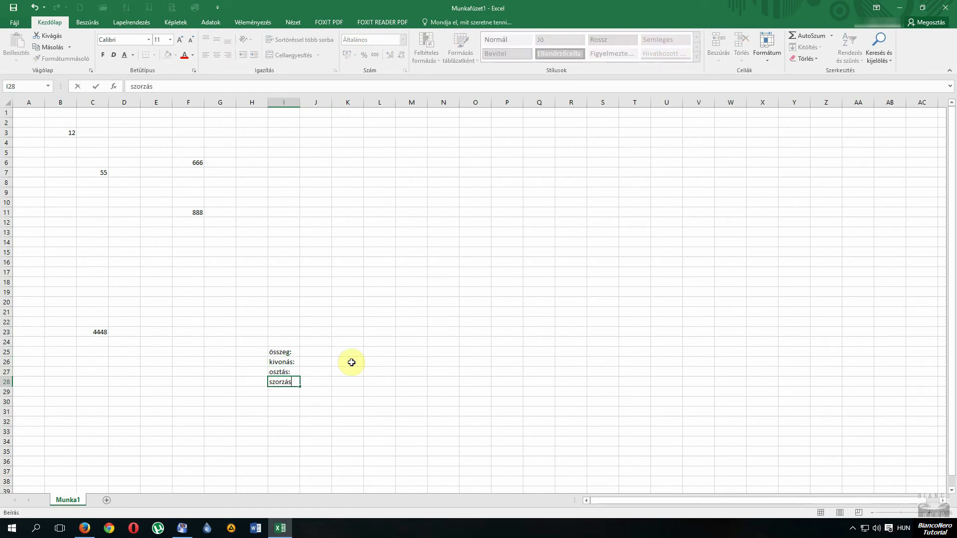
key("Return")
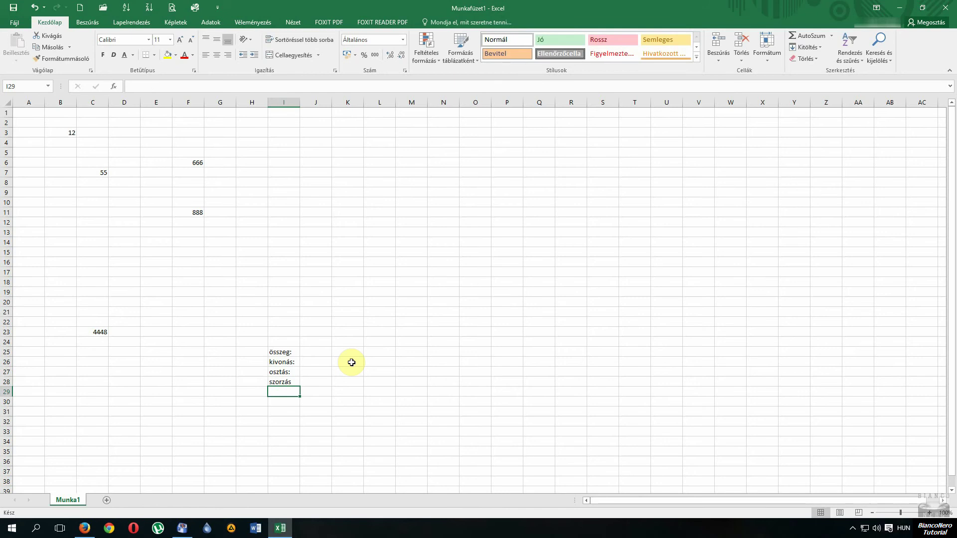
key("Up")
key("F2")
type(":")
key("Return")
Add legkisebb:, legnagyobb: and átlag: in I29–I31, widening column I to fit.
type("min")
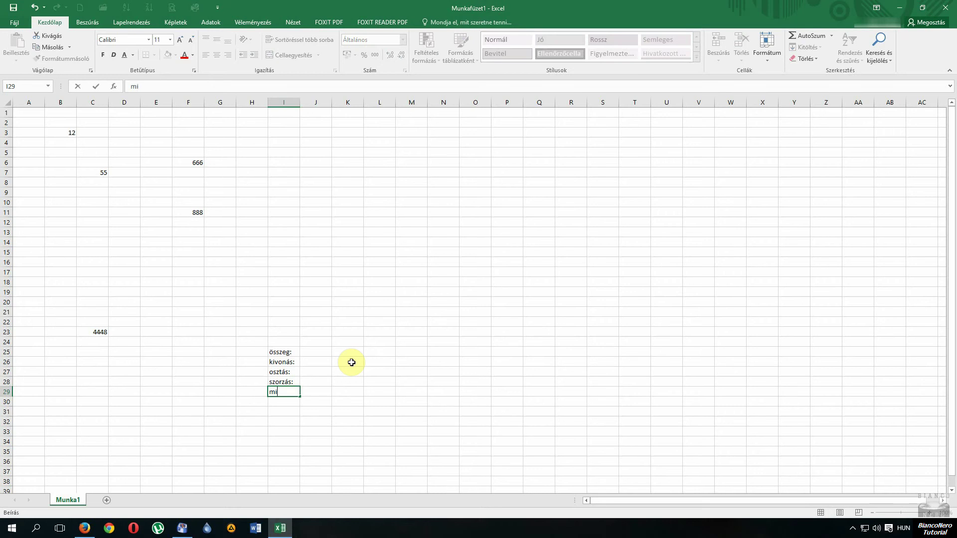
key("BackSpace")
key("BackSpace")
key("BackSpace")
type("legkisebb")
key("Return")
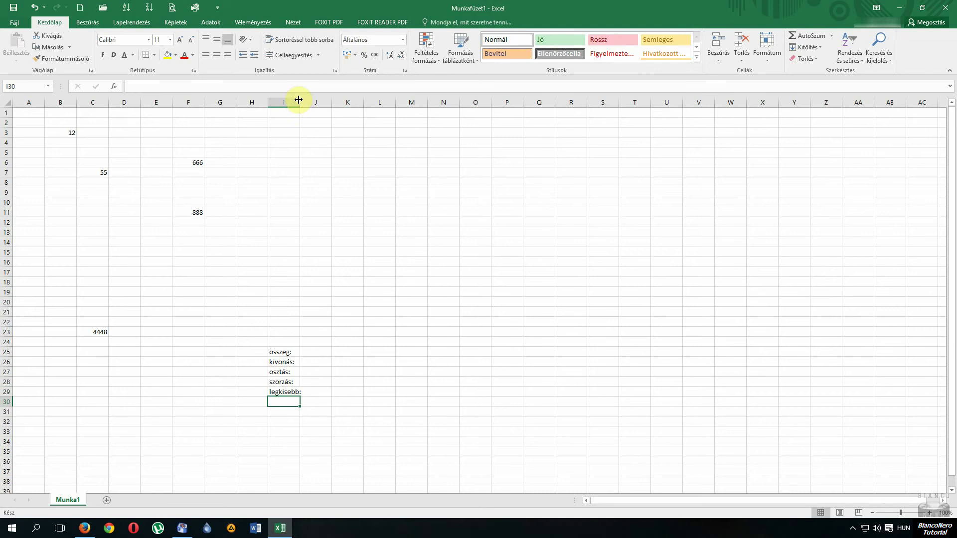
left_click_drag(298, 100, 310, 100)
type("legnagyob")
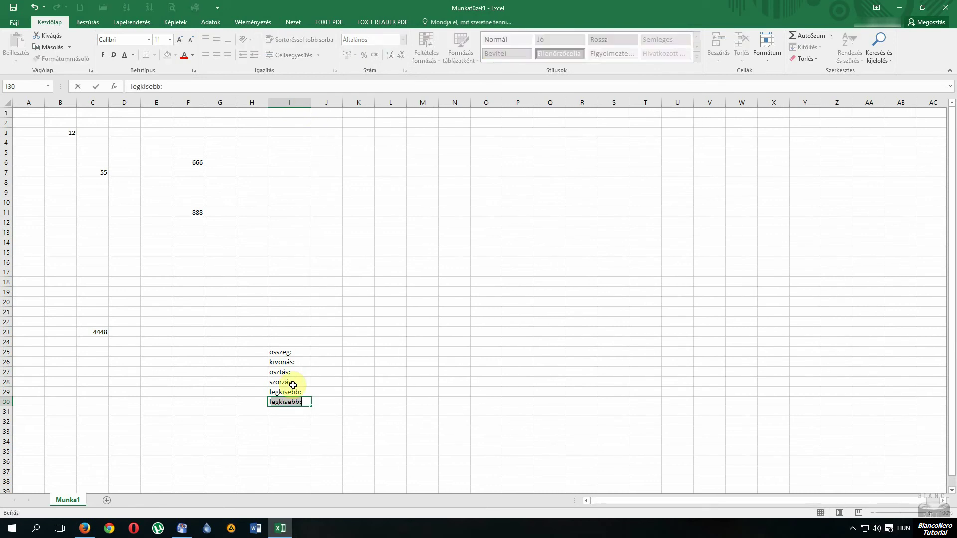
type("b")
key("Return")
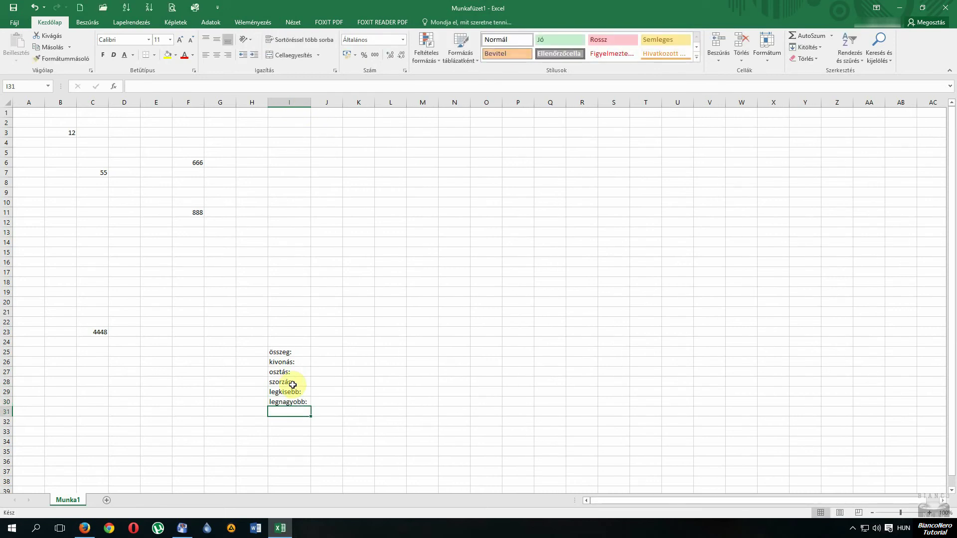
type("átlag:")
key("Return")
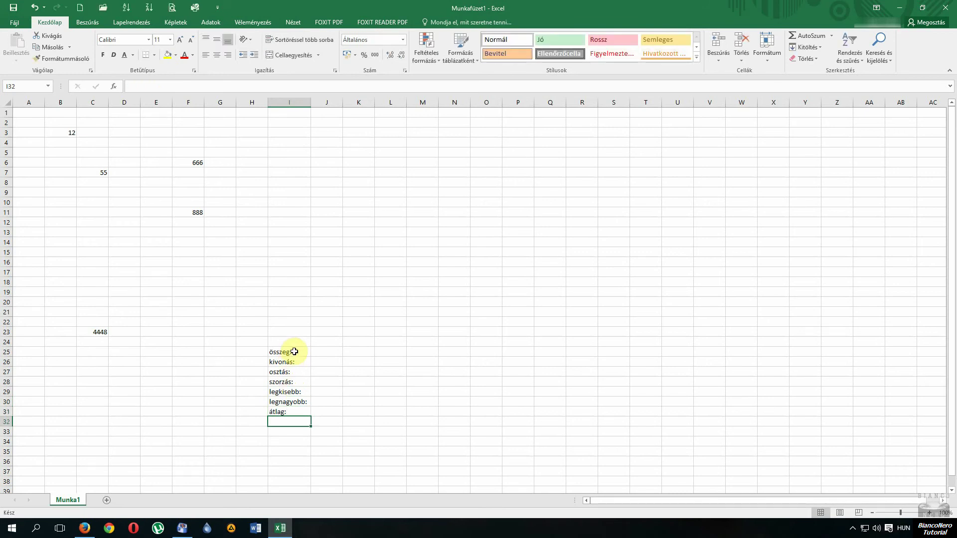
left_click_drag(295, 352, 339, 412)
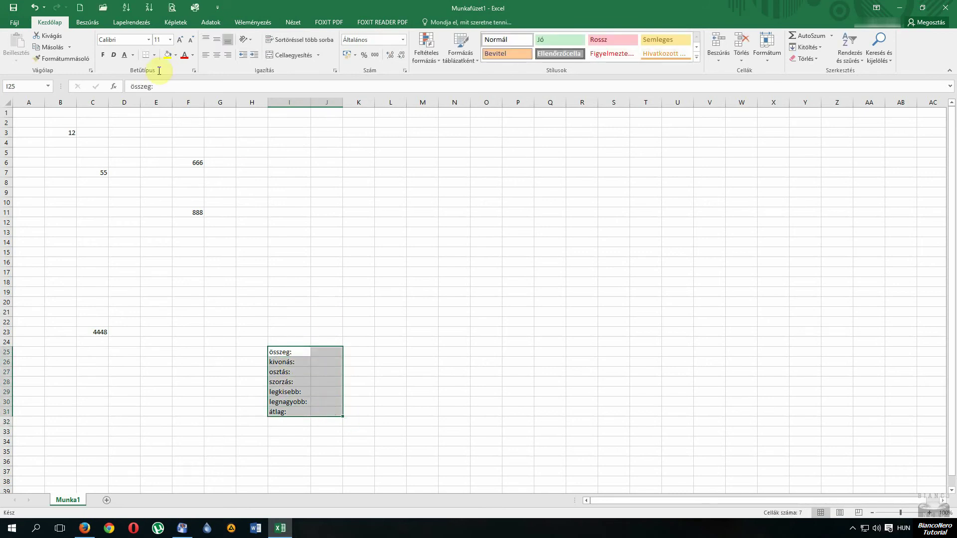
Apply All Borders and then a Thick Outside Border to I25:J31.
left_click(154, 55)
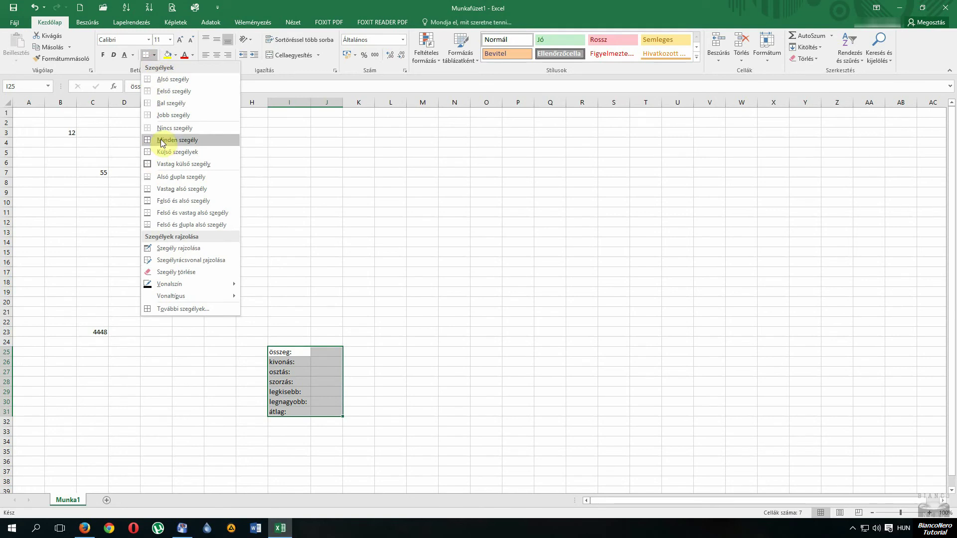
left_click(161, 140)
left_click(156, 55)
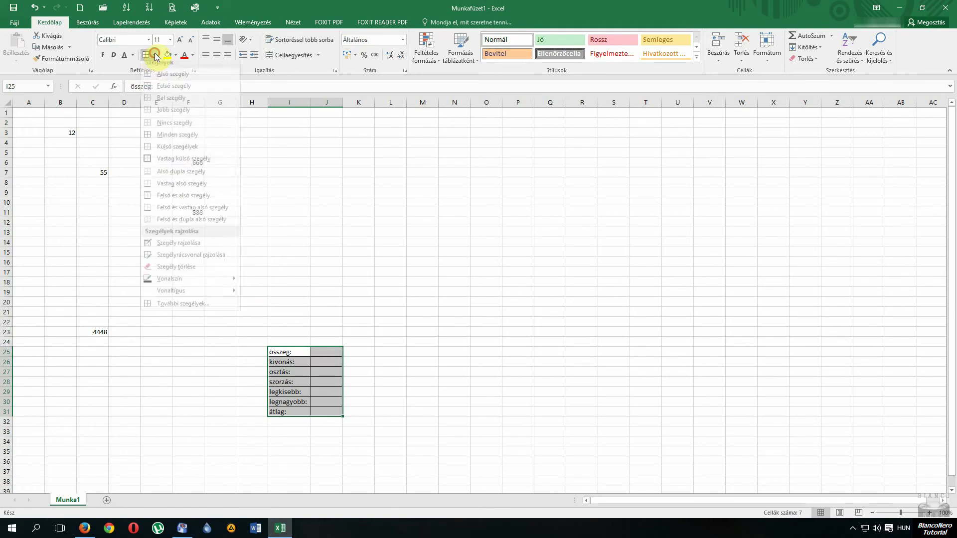
left_click(154, 159)
left_click(388, 400)
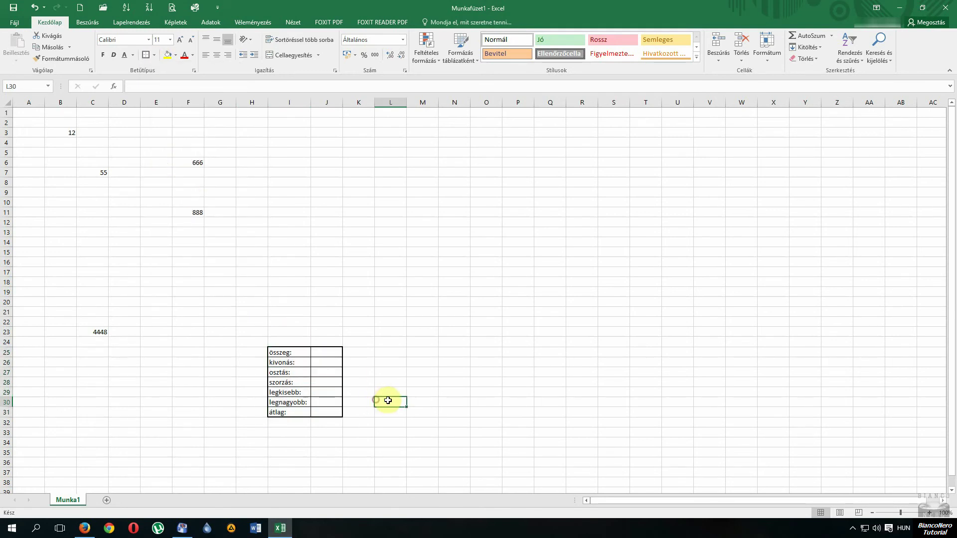
left_click(333, 353)
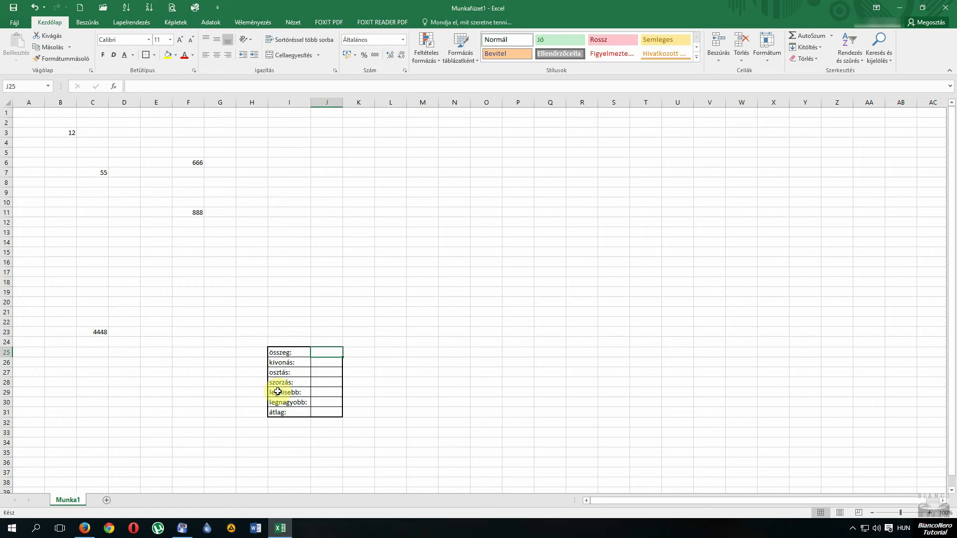
left_click(370, 213)
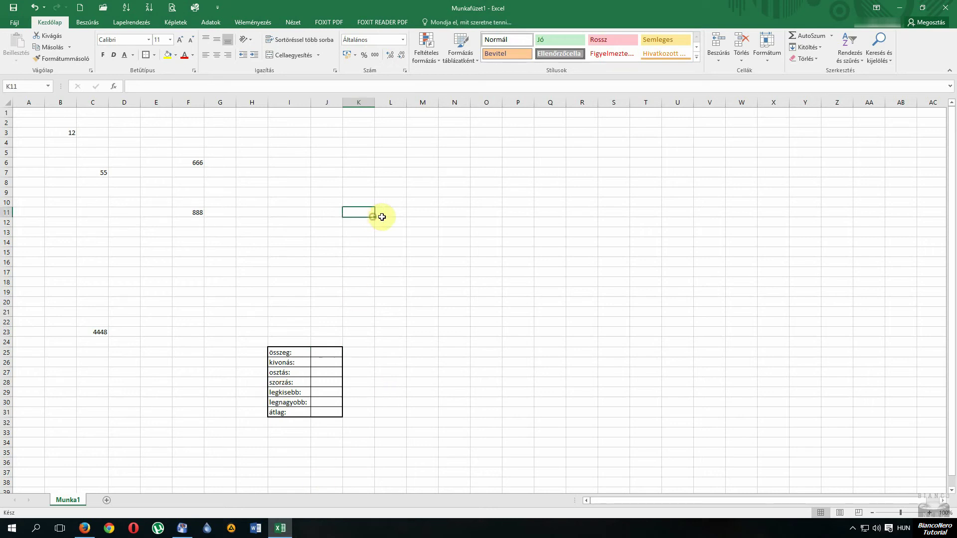
left_click(382, 216)
left_click(367, 215)
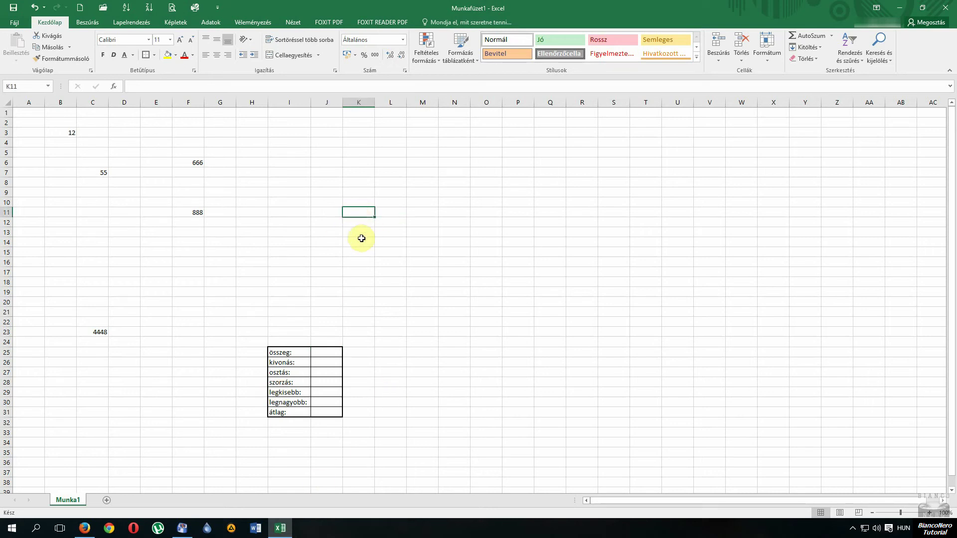
left_click(362, 239)
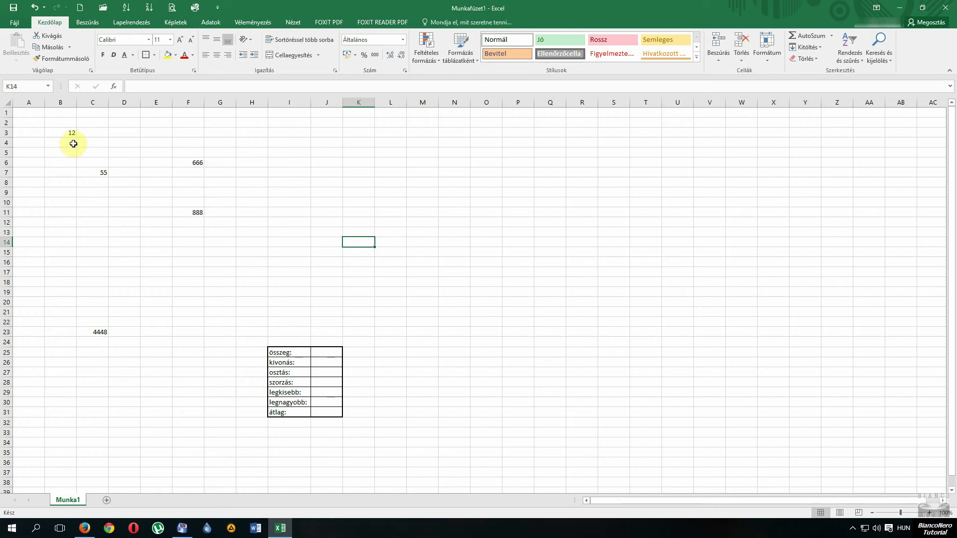
left_click(70, 132)
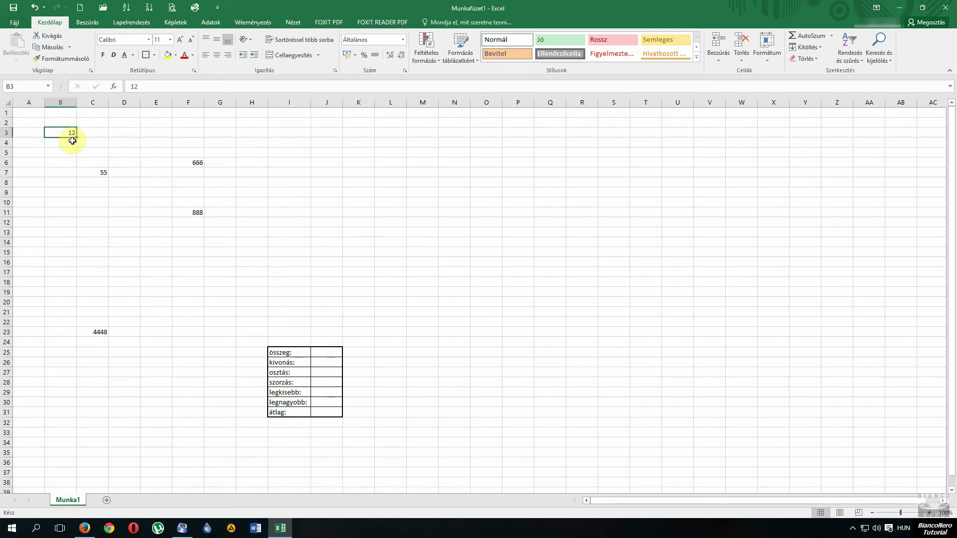
left_click(102, 173)
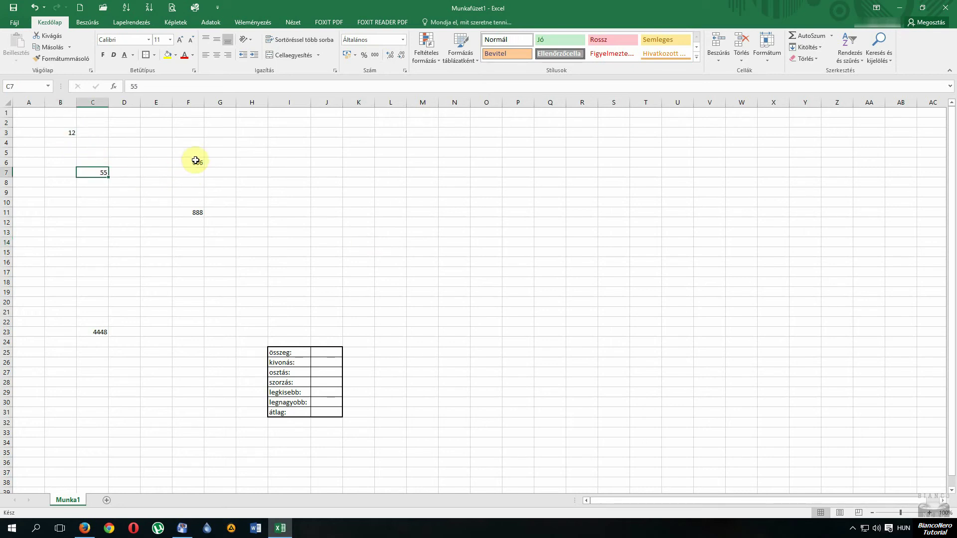
left_click(195, 162)
left_click(199, 214)
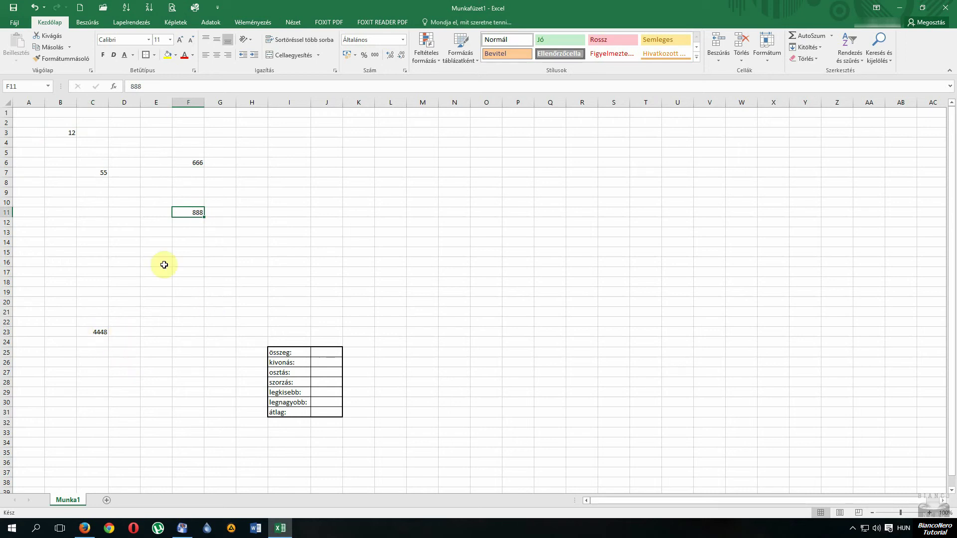
left_click(71, 133)
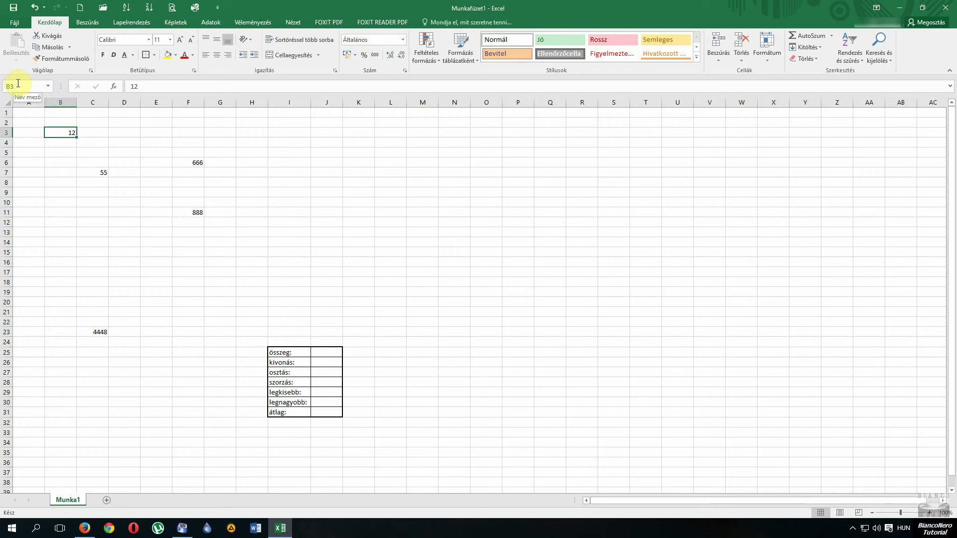
left_click(93, 172)
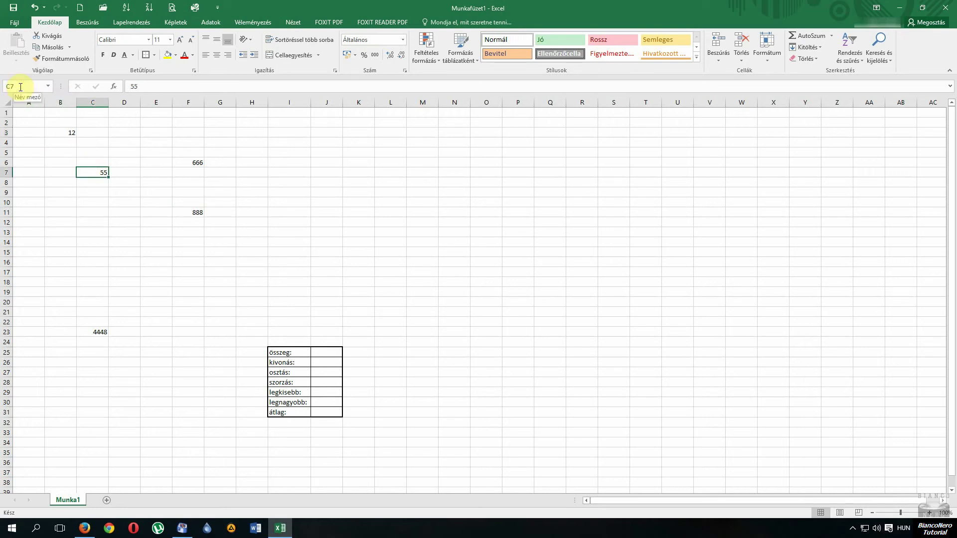
left_click(329, 353)
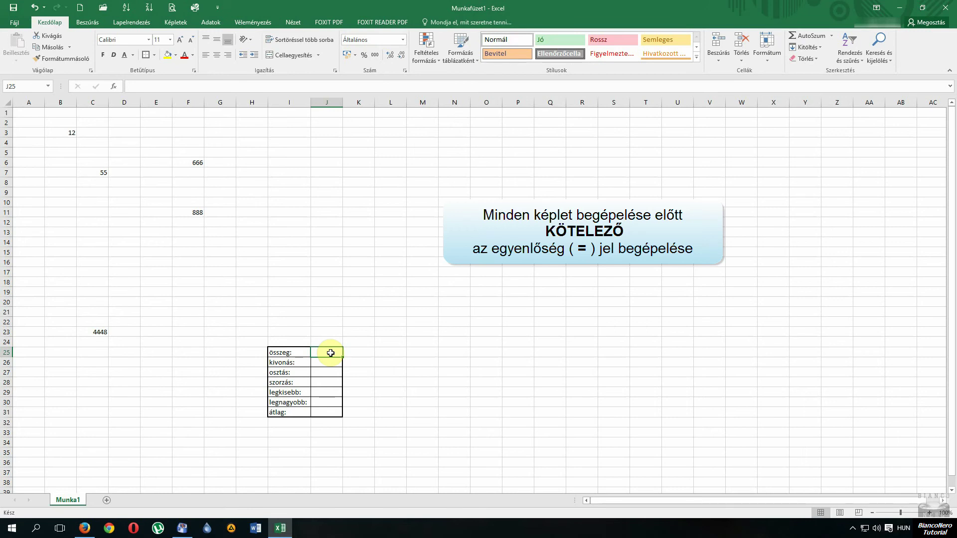
Start a formula in J25 with an equals sign.
type("=")
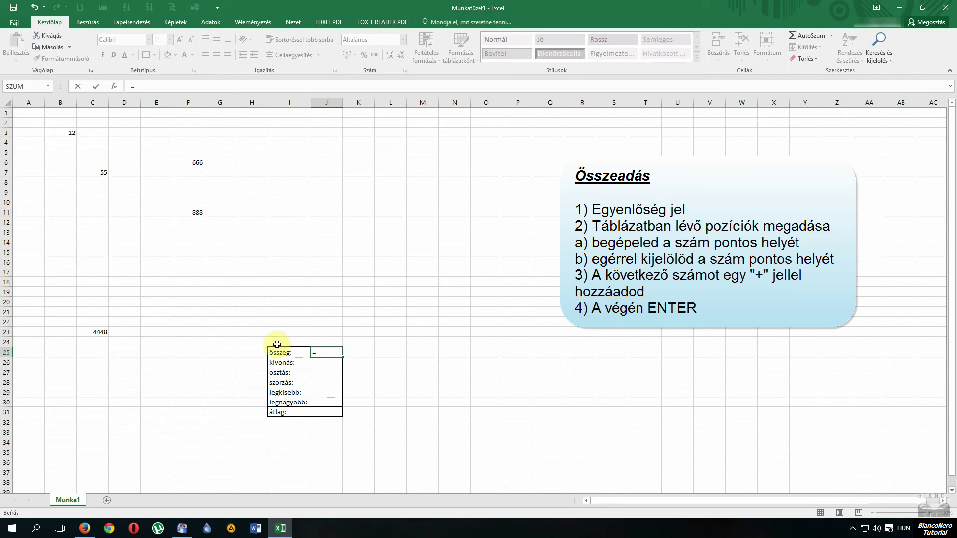
Build =B3+F6+C7+F11+C23 in J25 so it totals 6069.
left_click(71, 132)
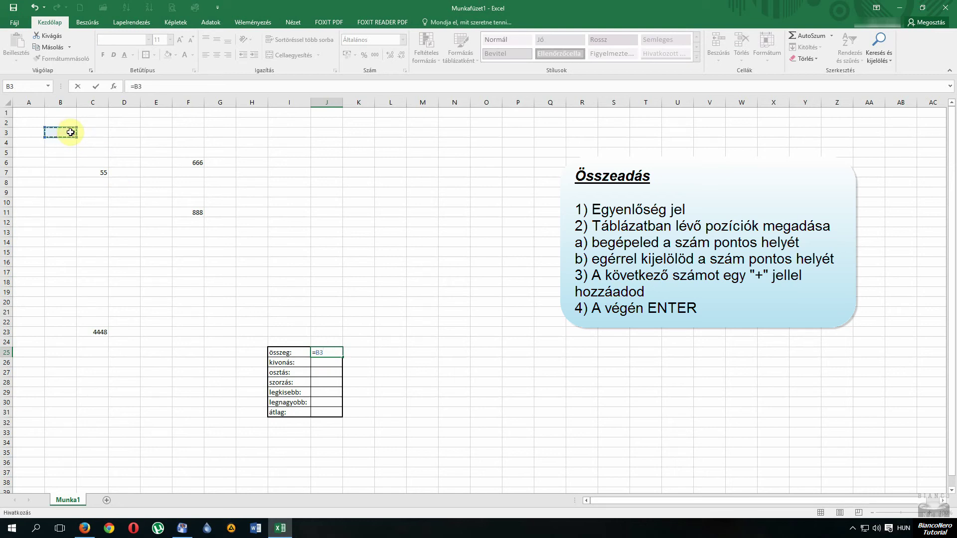
type("+")
left_click(197, 163)
type("+")
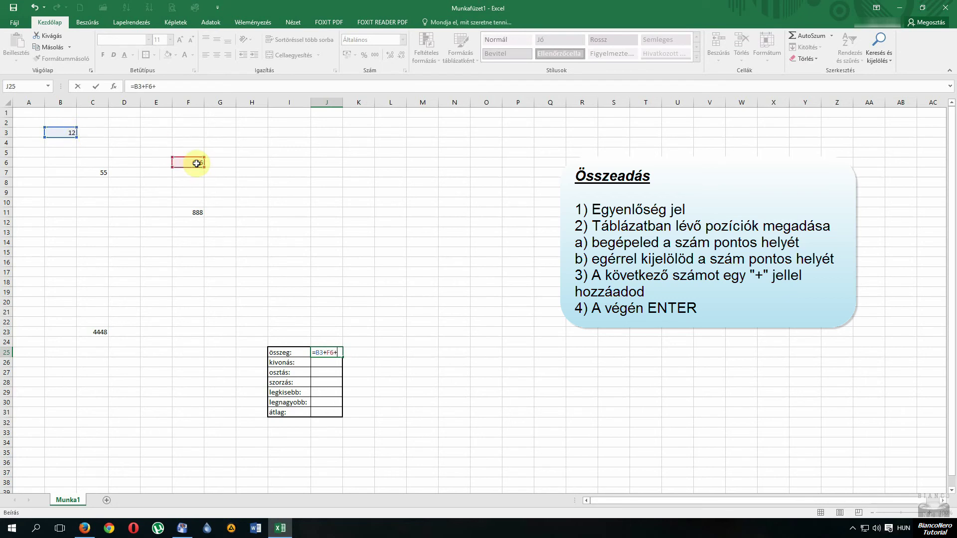
left_click(103, 172)
type("+")
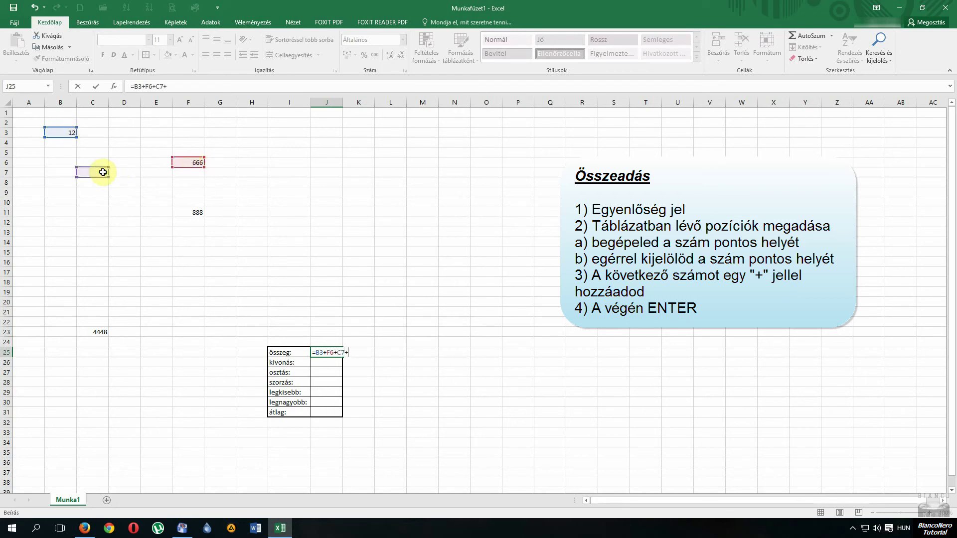
left_click(198, 213)
type("+")
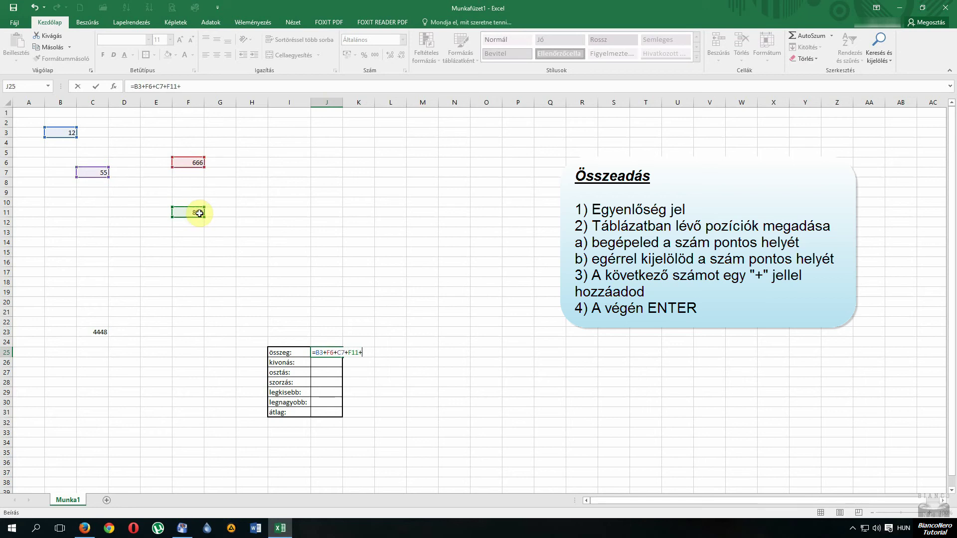
left_click(98, 333)
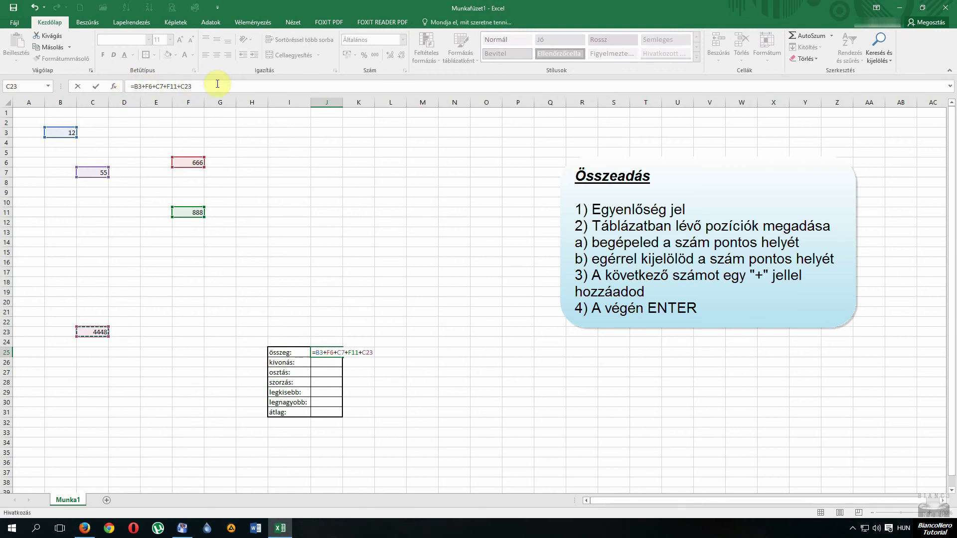
key("Return")
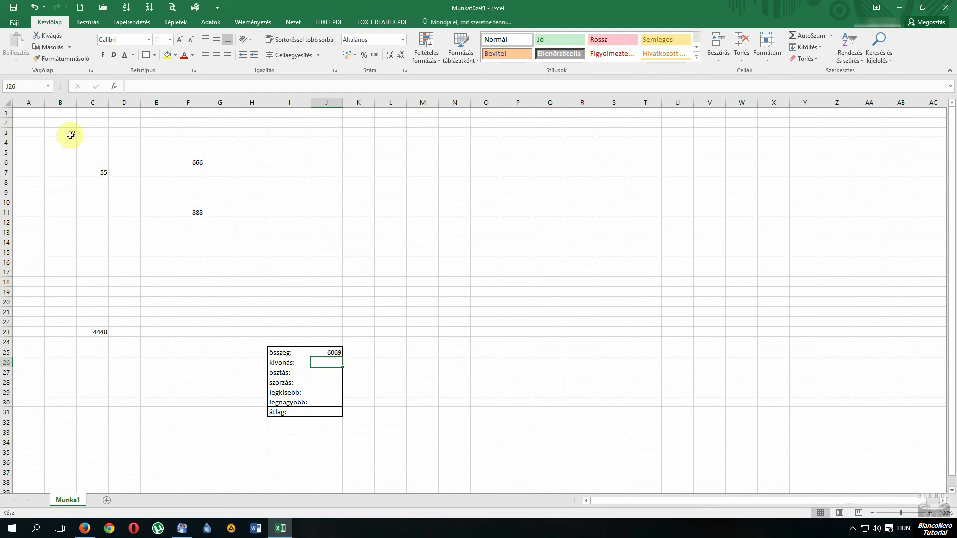
Change C23 from 4448 to 759, updating the sum in J25 to 2380.
left_click(88, 331)
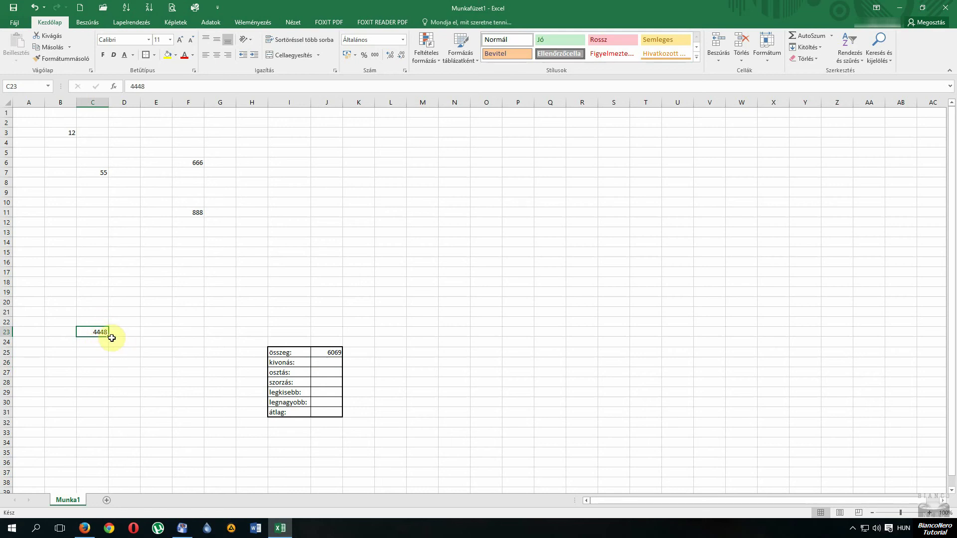
type("7")
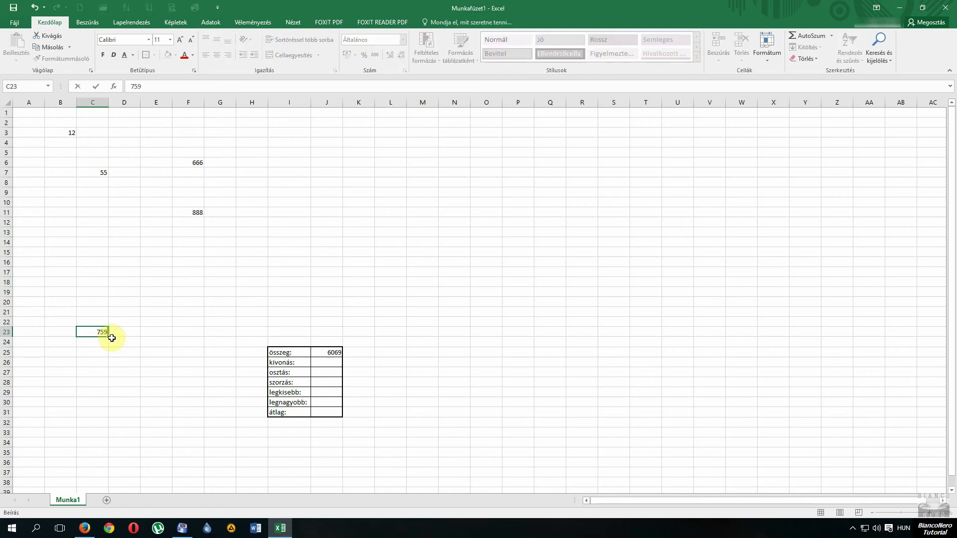
type("59")
key("Return")
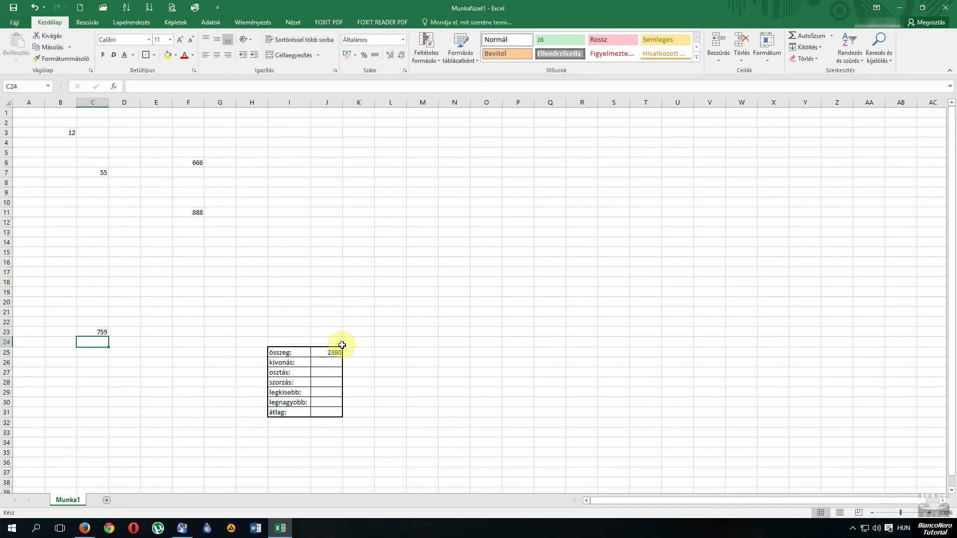
left_click(329, 363)
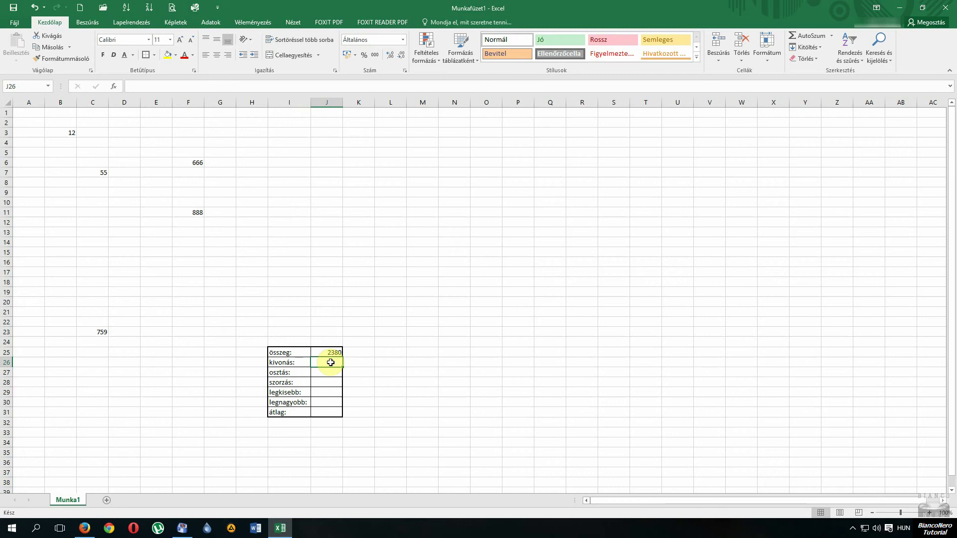
Enter =B3-F6 in J26 beside kivonás:.
type("=")
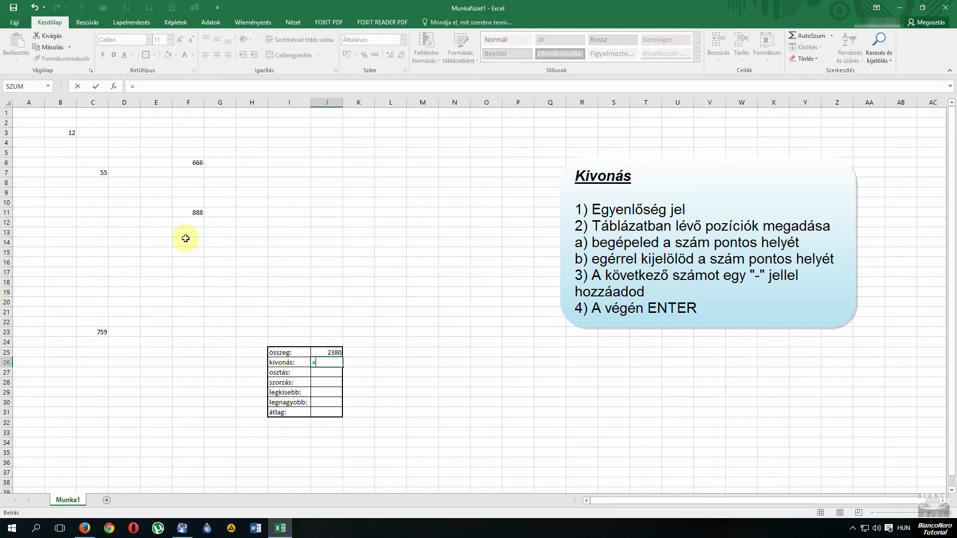
left_click(67, 132)
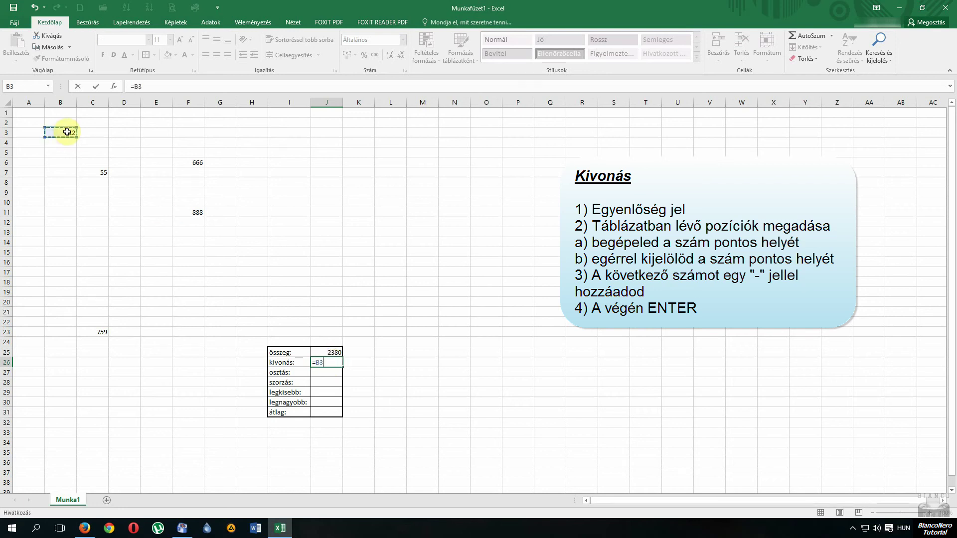
type("-")
left_click(185, 161)
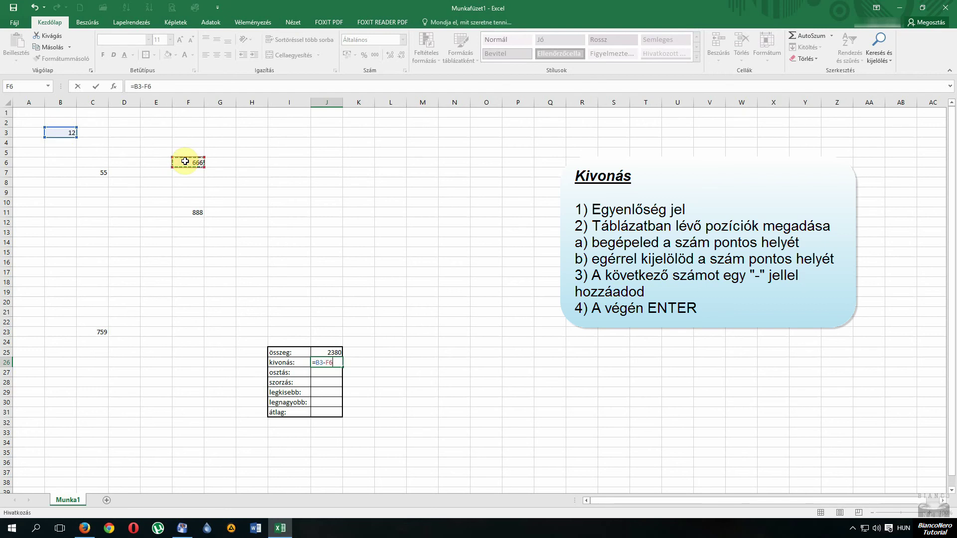
key("Return")
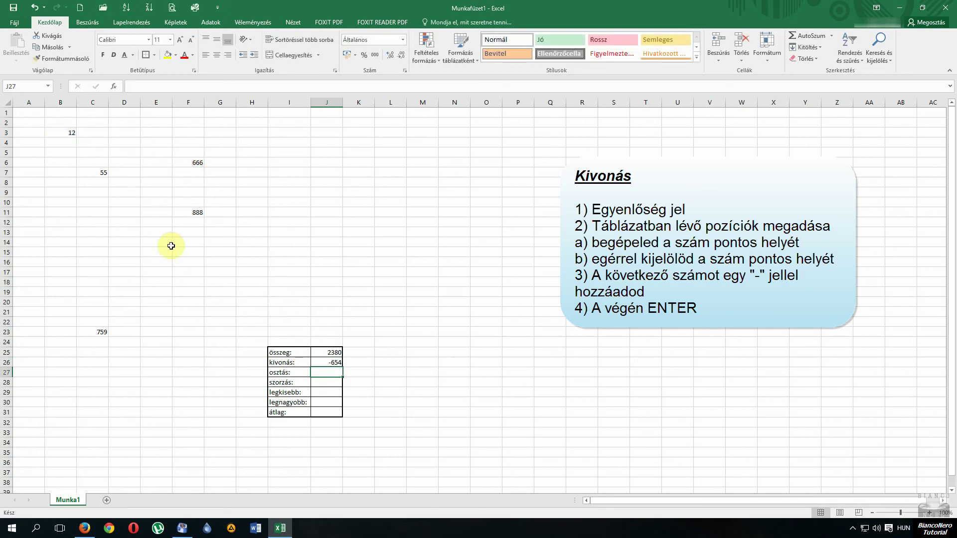
Enter =F11-F6 in K26 as a second subtraction.
left_click(355, 364)
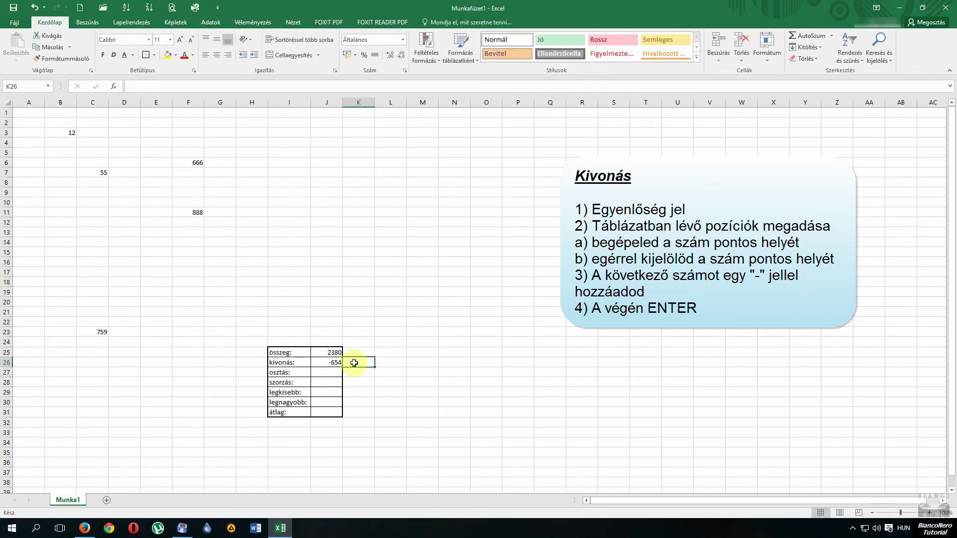
type("=")
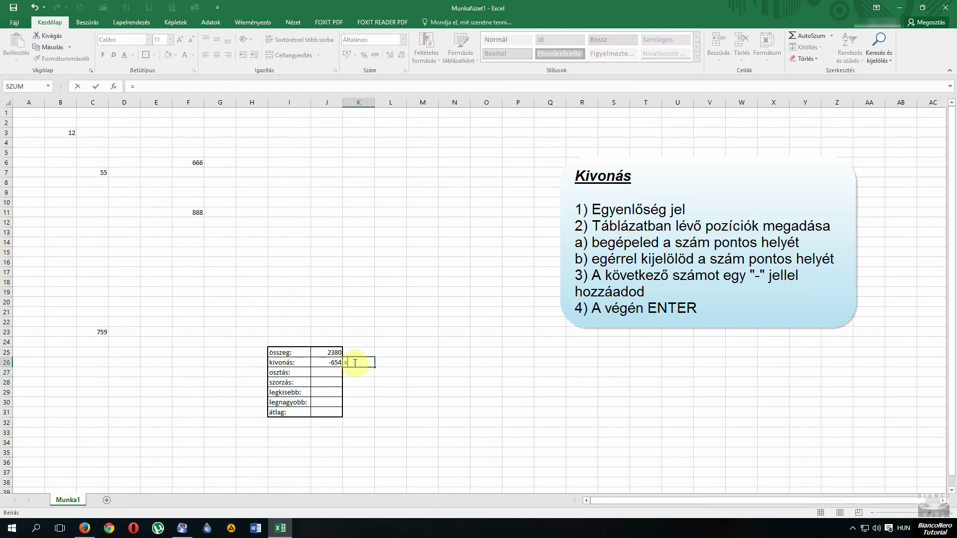
left_click(186, 213)
type("-")
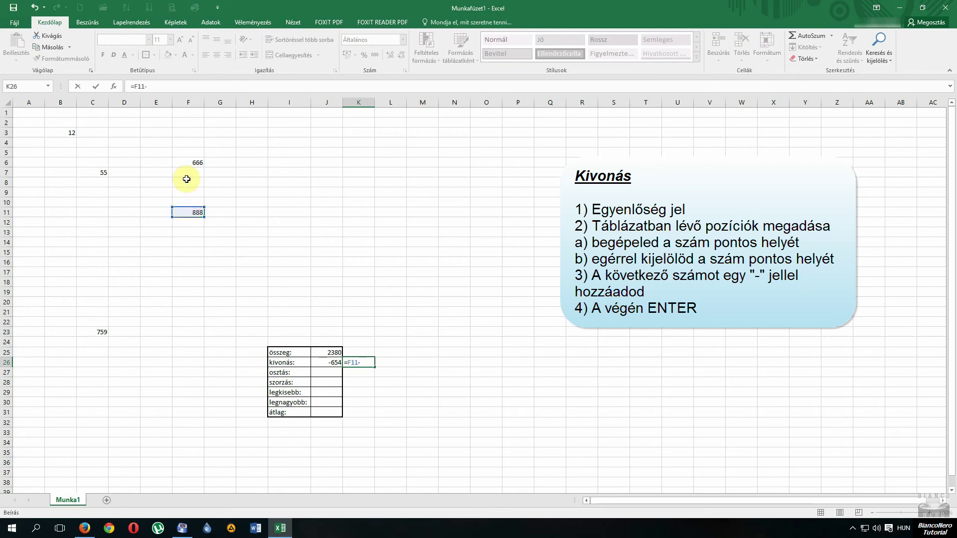
left_click(196, 161)
key("Return")
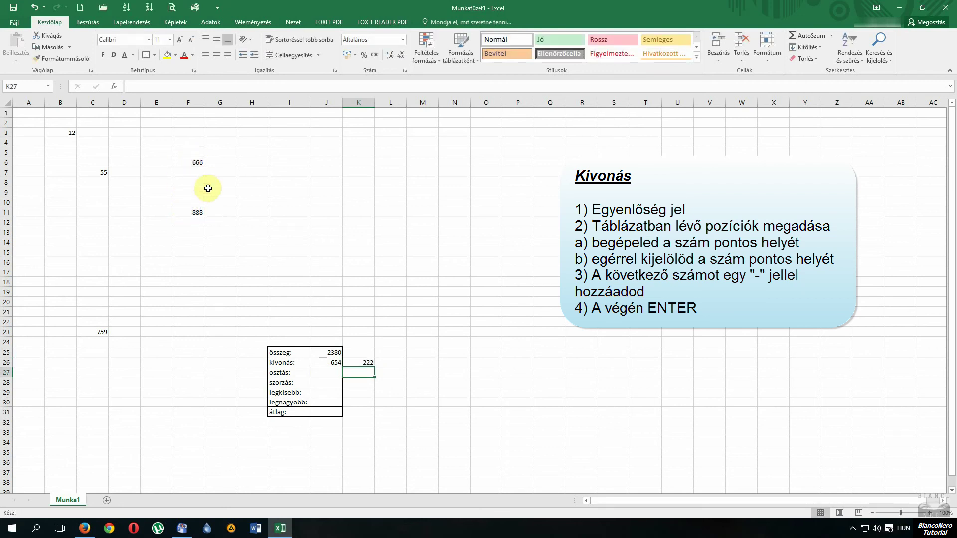
Change F6 from 666 to 77, so the differences show -65 and 811.
left_click(192, 162)
type("77")
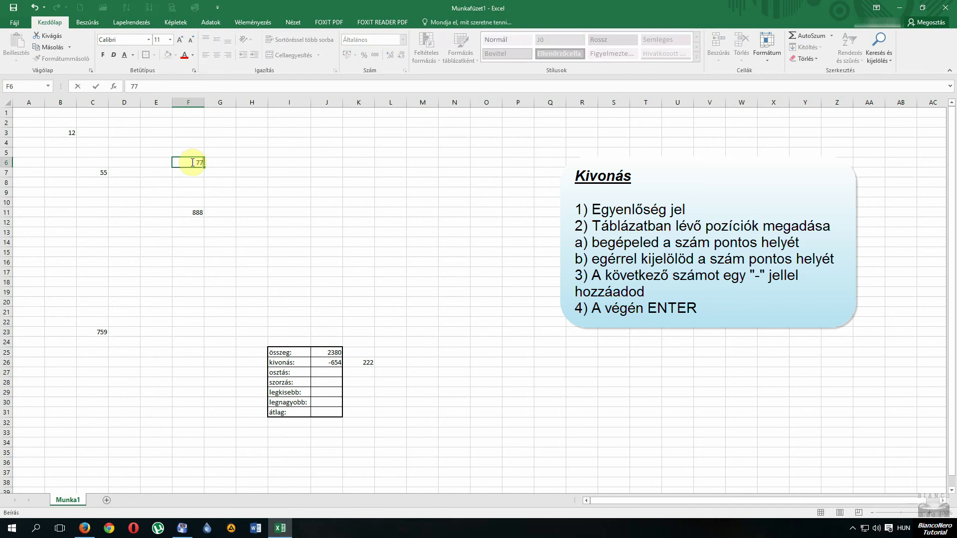
key("Return")
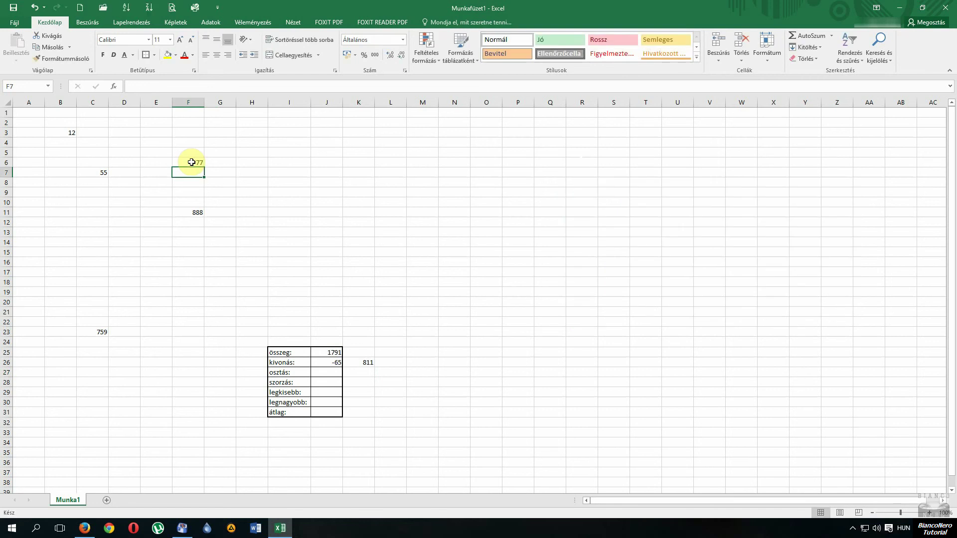
left_click(332, 373)
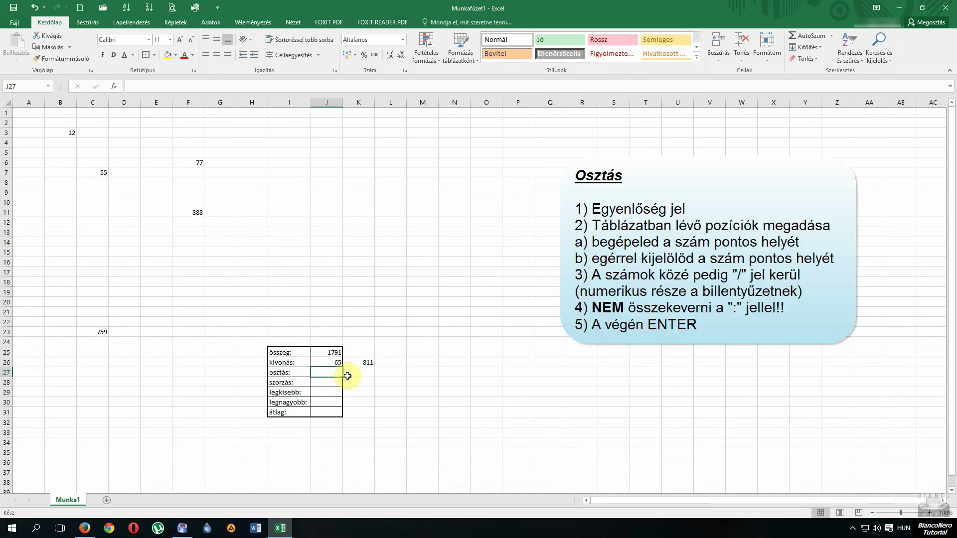
Enter =F11/F6 in J27, giving 11,53247.
type("=")
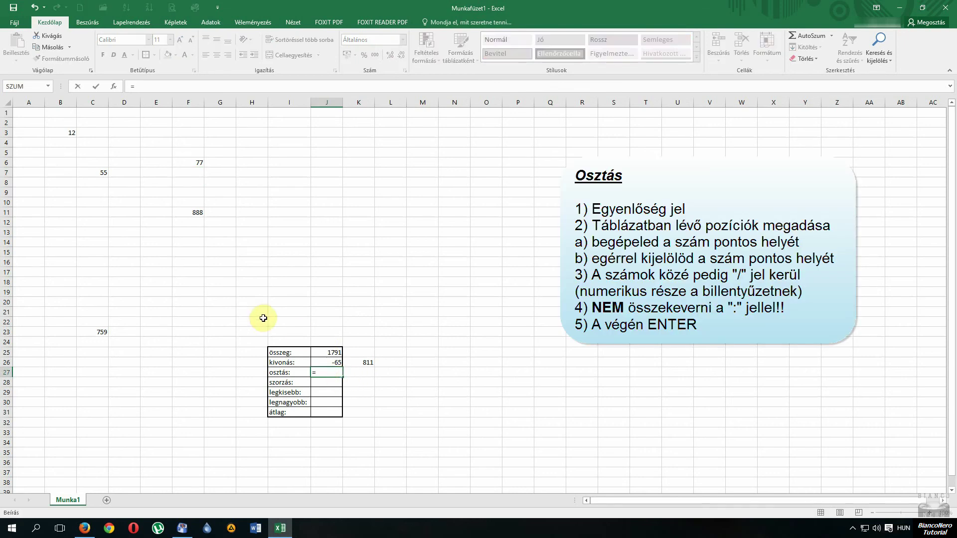
left_click(195, 213)
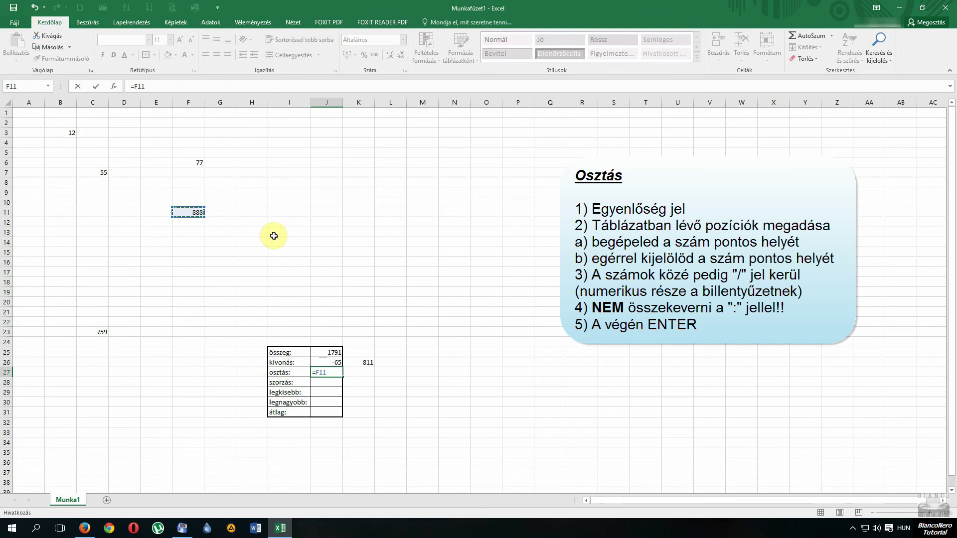
type("/")
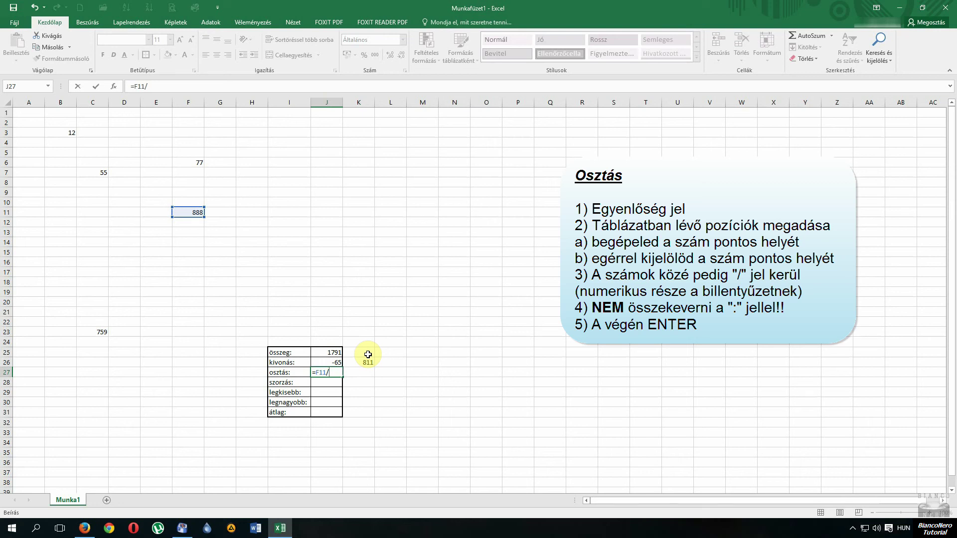
left_click(193, 161)
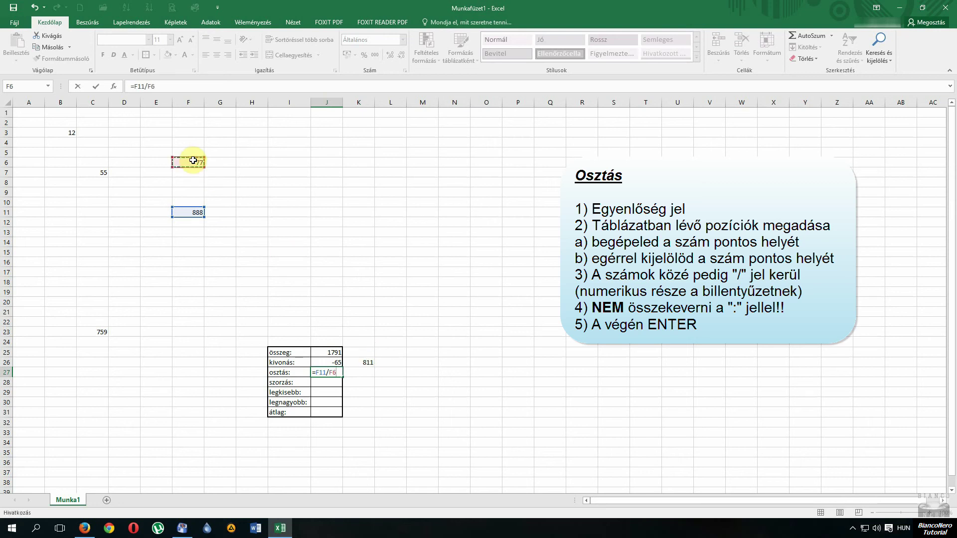
key("Return")
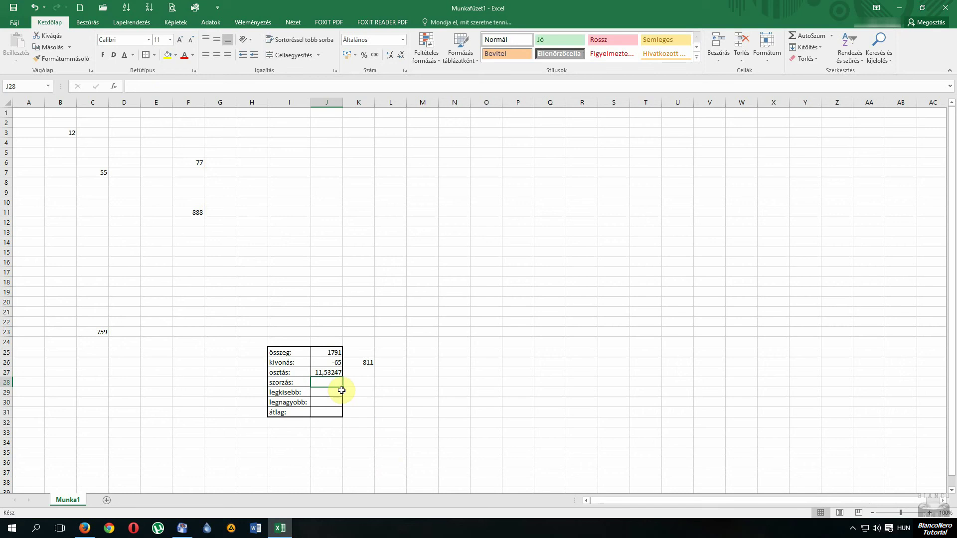
left_click(335, 371)
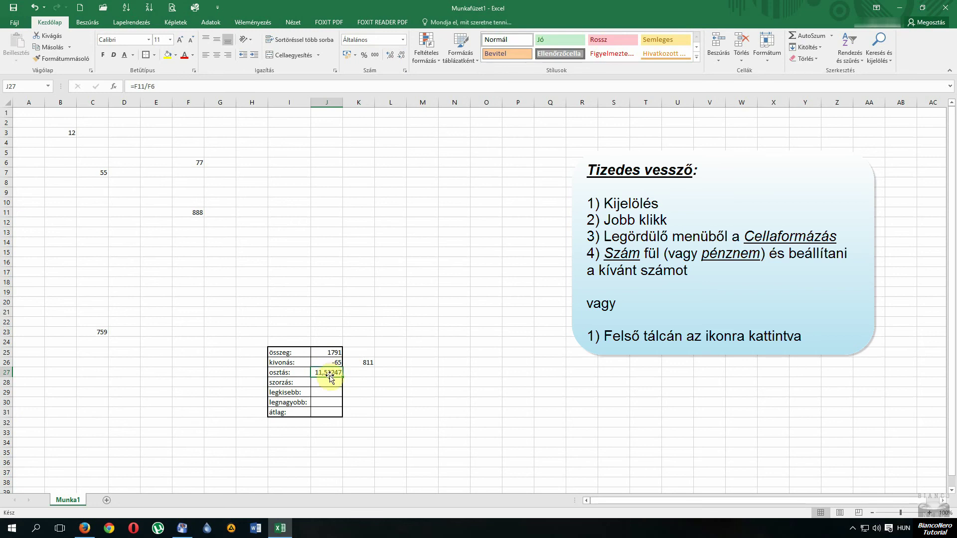
Format J27 as Szám (Number) with 2 decimal places via Cellaformázás.
right_click(331, 375)
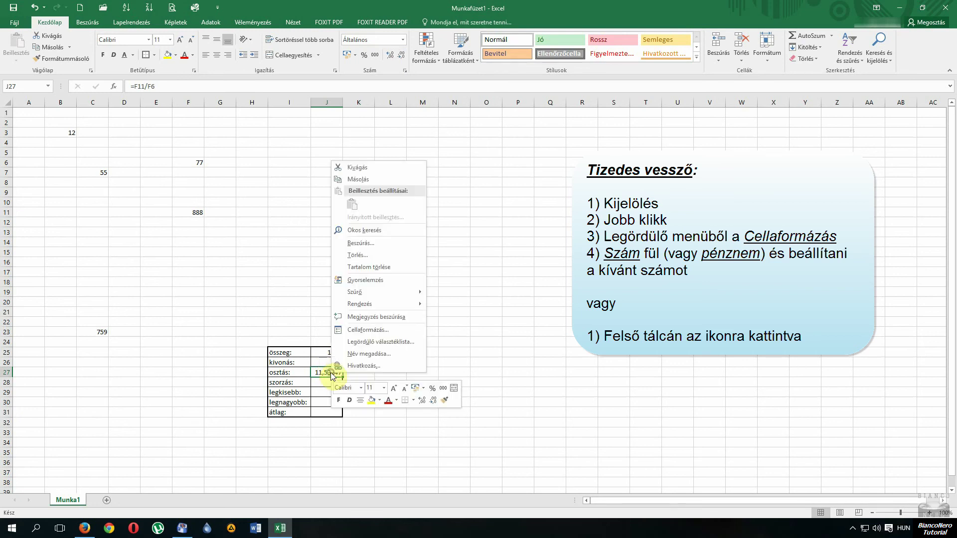
left_click(354, 330)
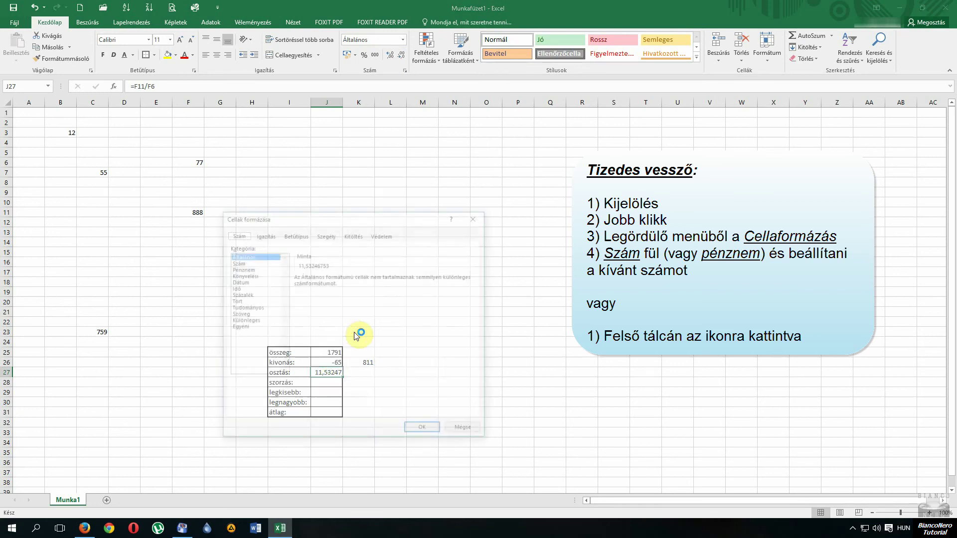
left_click(238, 262)
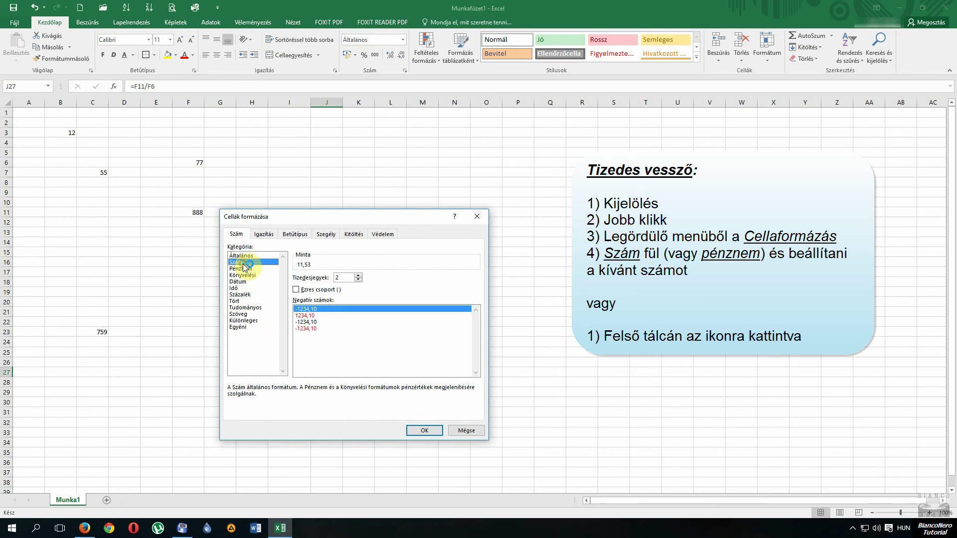
left_click(358, 275)
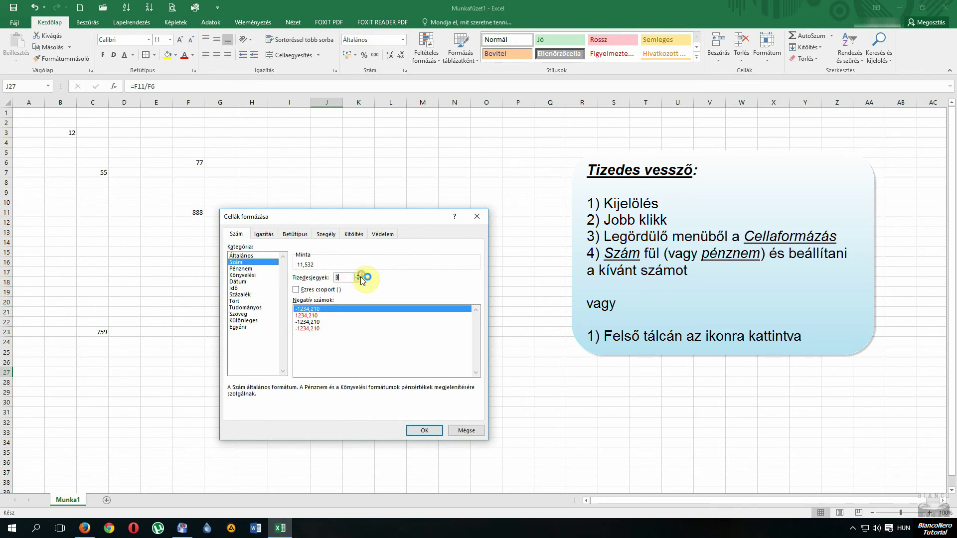
left_click(358, 275)
left_click(358, 276)
left_click(359, 280)
left_click(359, 281)
left_click(359, 280)
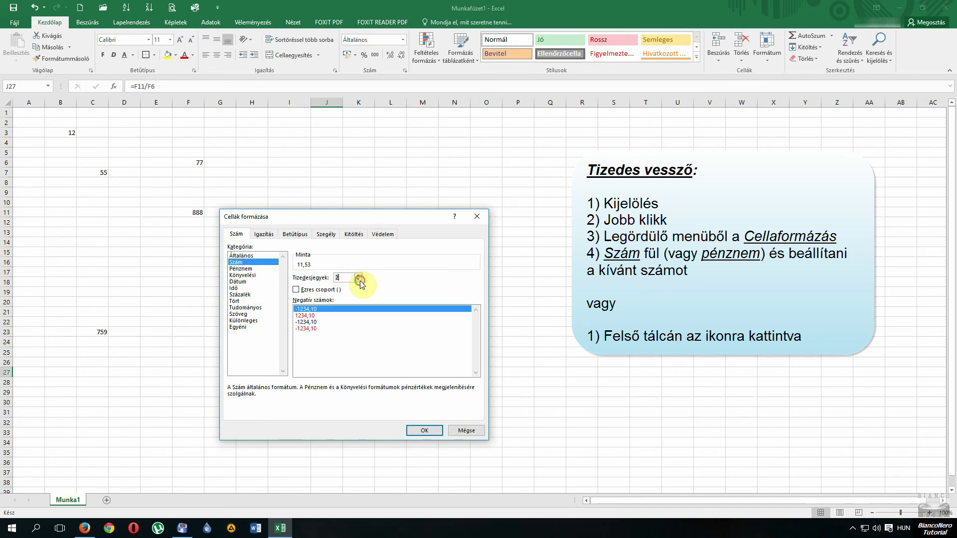
left_click(433, 432)
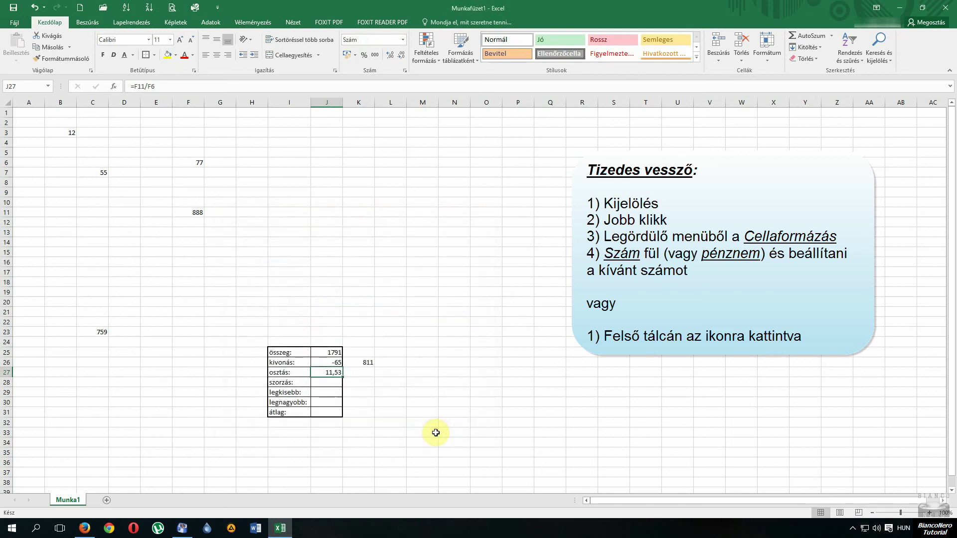
Try the ribbon's increase and decrease decimal buttons on J27, ending at 11,53.
left_click(389, 56)
left_click(390, 56)
left_click(390, 56)
left_click(389, 56)
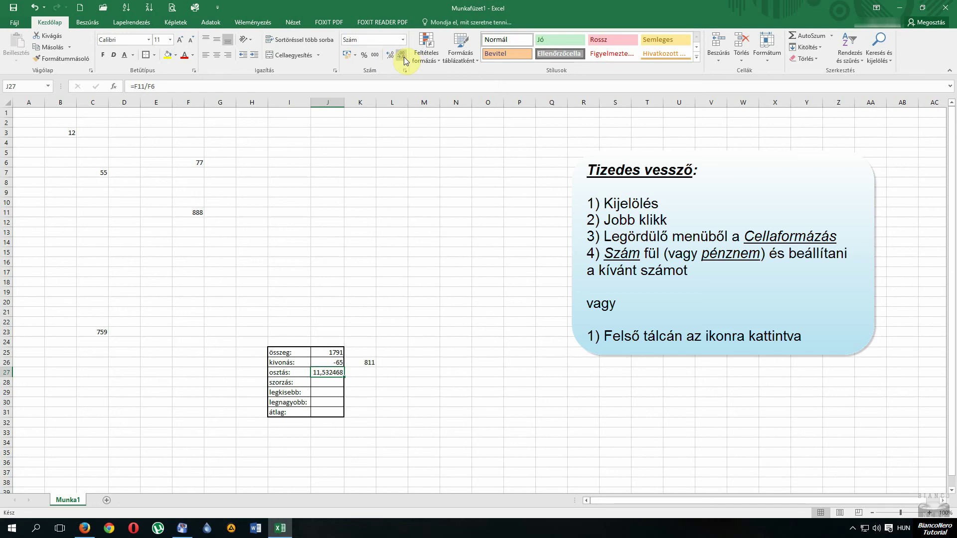
left_click(403, 57)
left_click(403, 57)
left_click(403, 57)
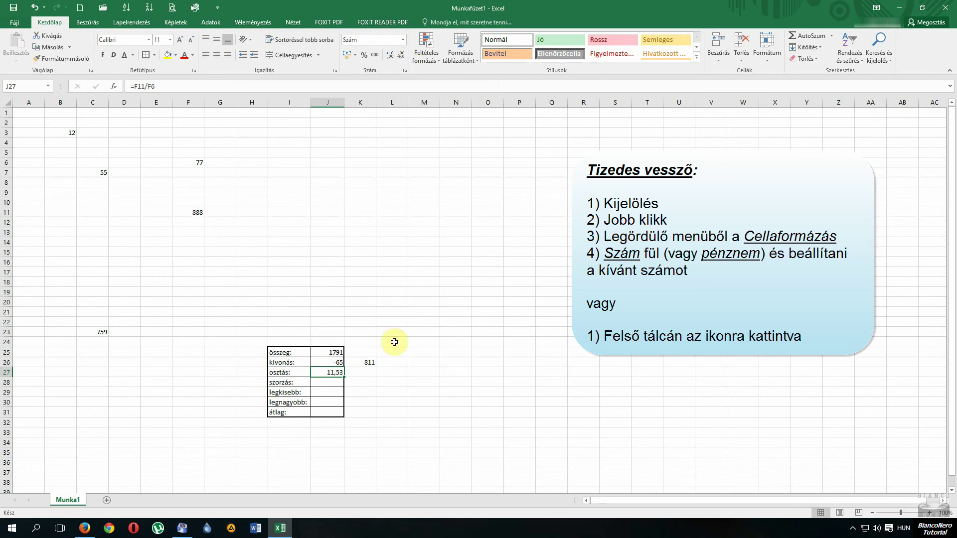
left_click(365, 385)
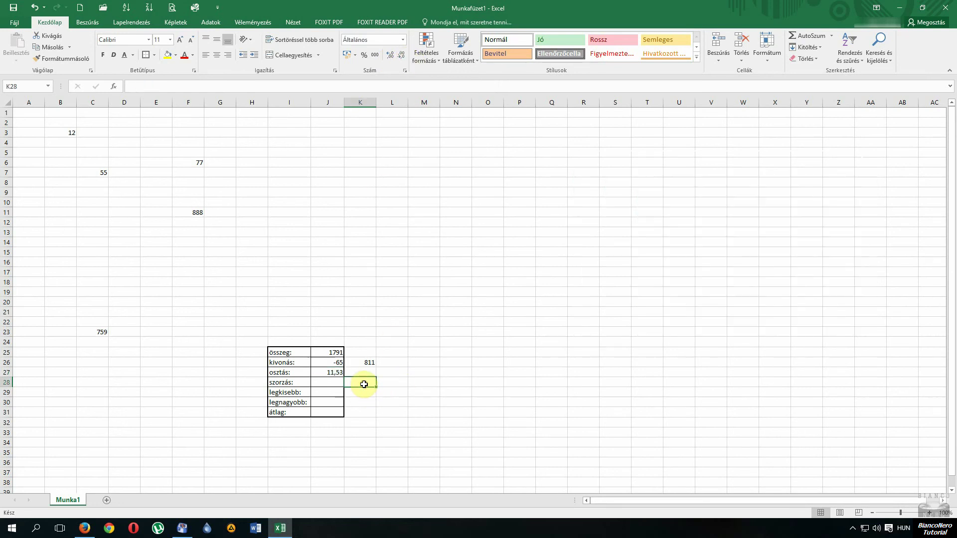
left_click(323, 382)
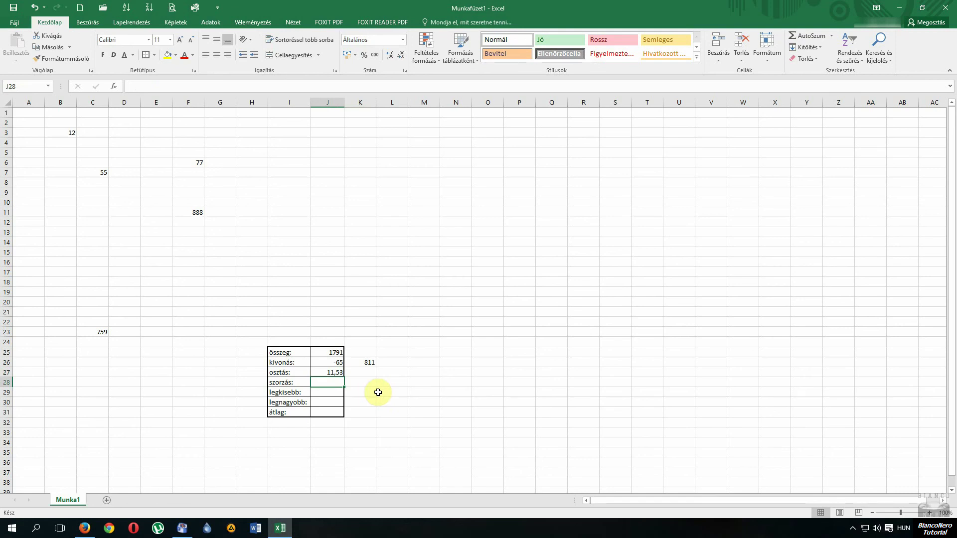
Enter =B3*C7 in J28, giving 660.
type("7")
type("=")
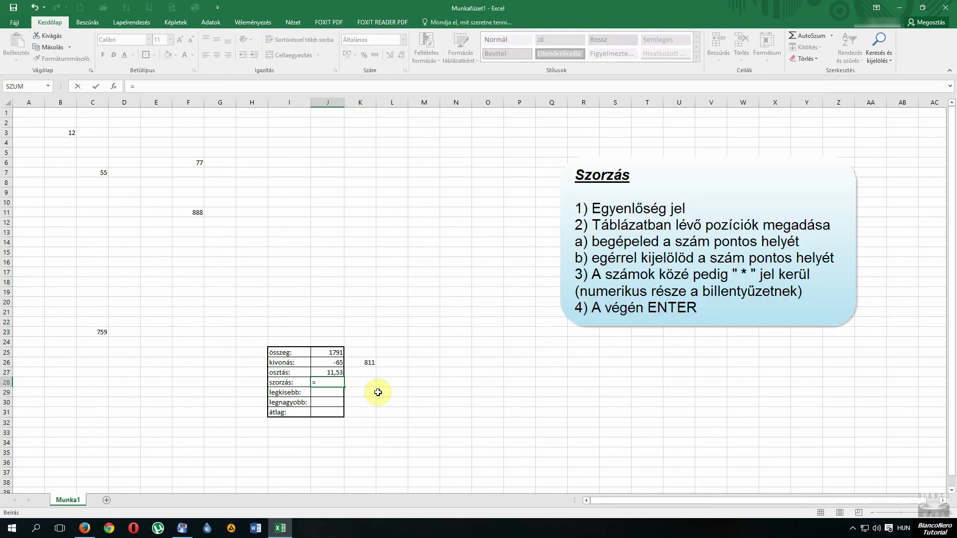
left_click(70, 139)
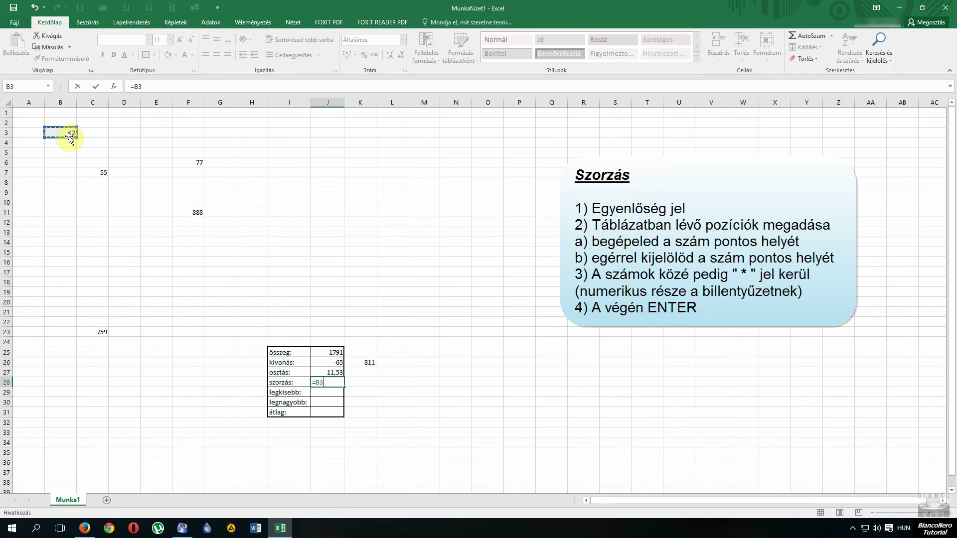
type("*")
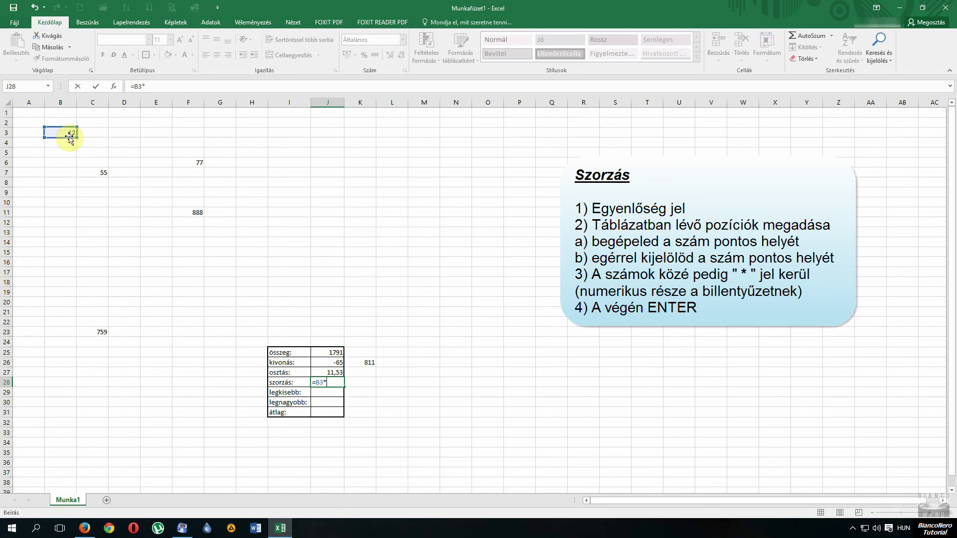
left_click(99, 173)
key("Return")
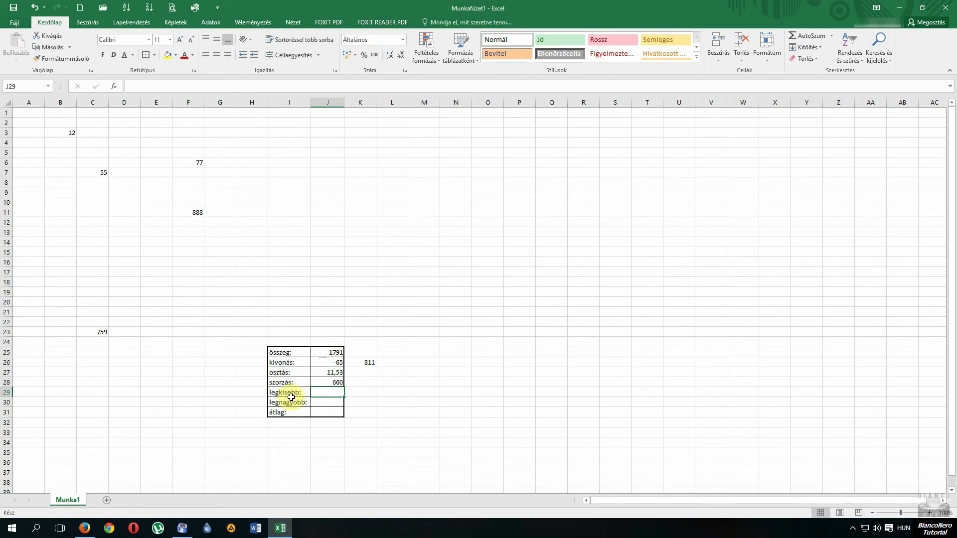
type("=")
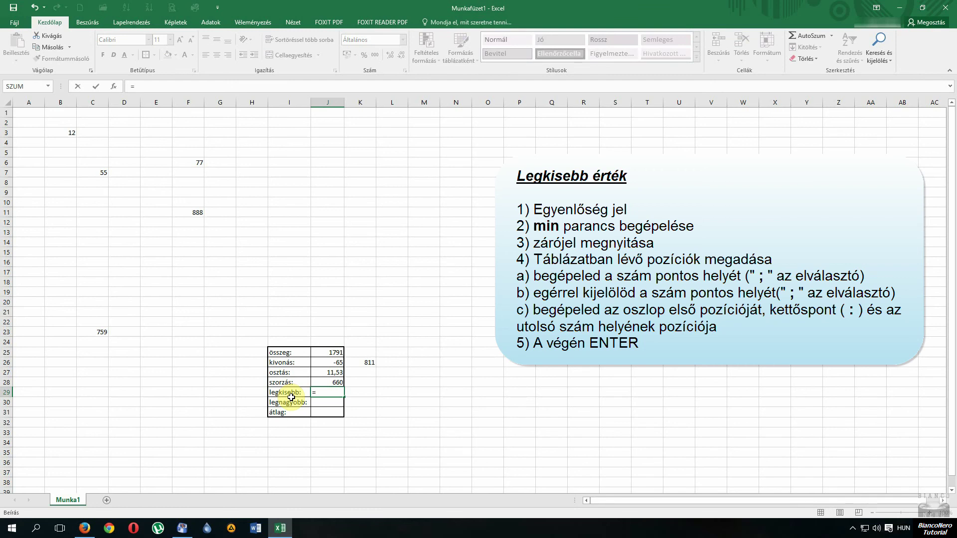
type("min")
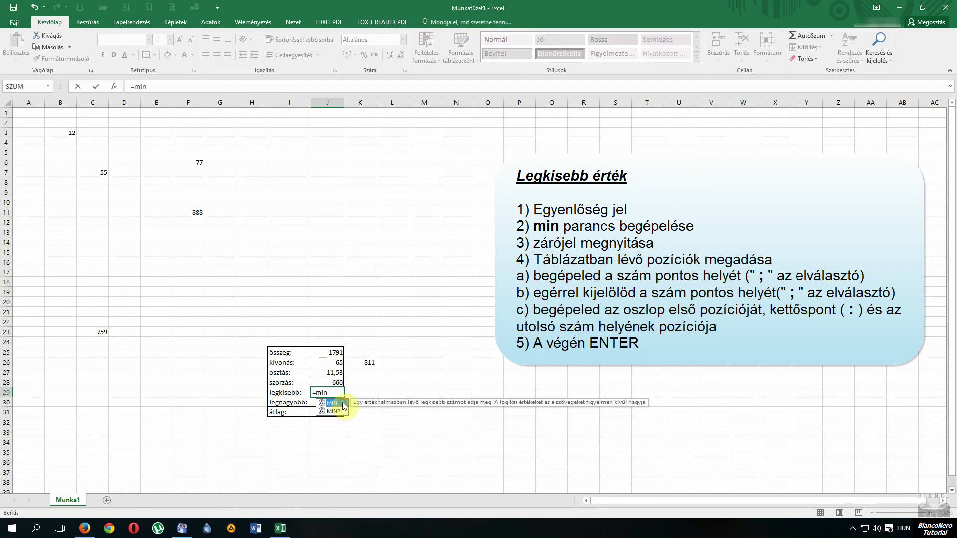
type("(")
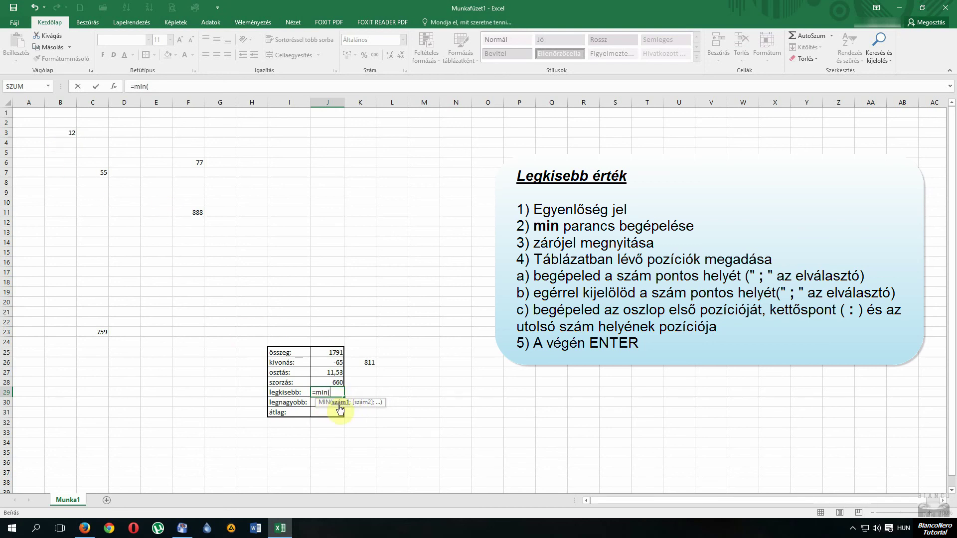
Start the J29 minimum formula with B3, F6 and C7 as arguments.
left_click(63, 132)
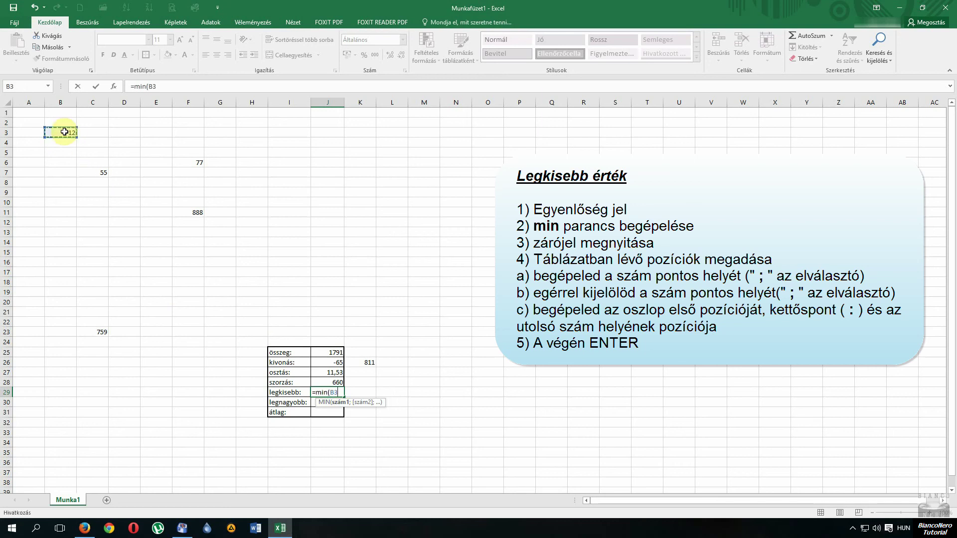
left_click(195, 163)
left_click(72, 133)
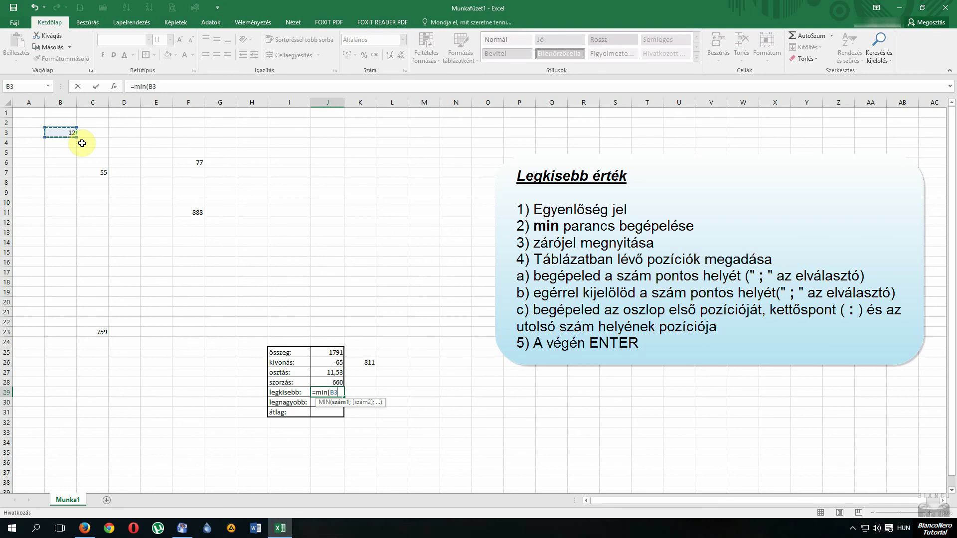
type(",")
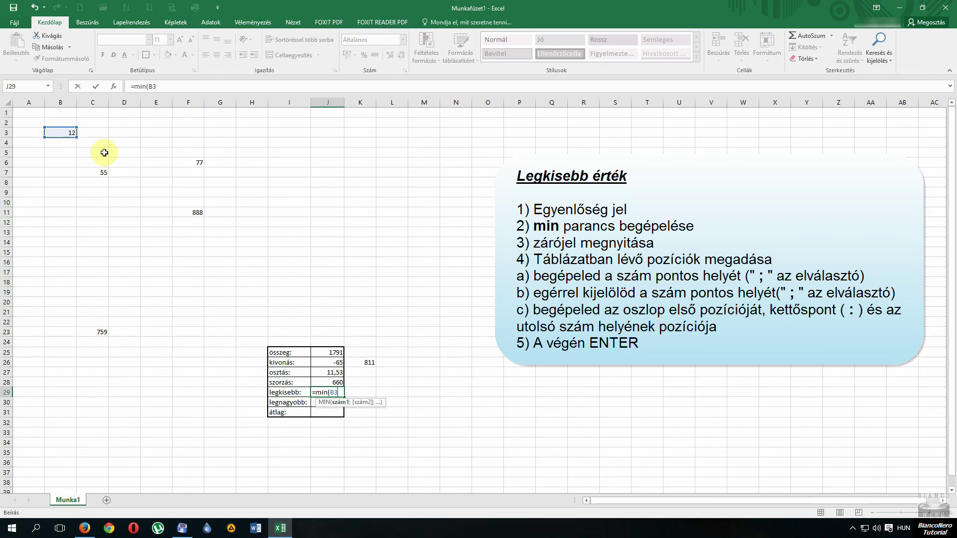
type(";")
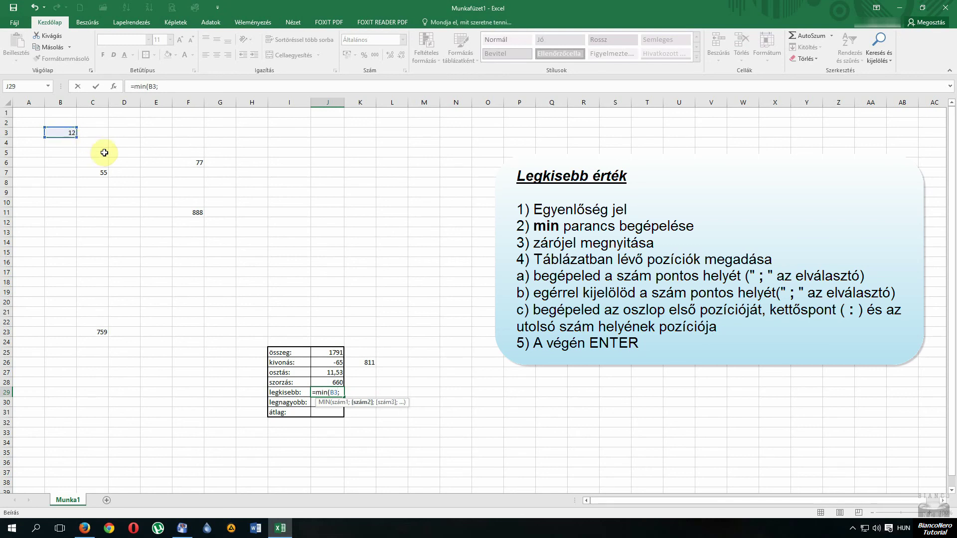
left_click(194, 163)
type(";")
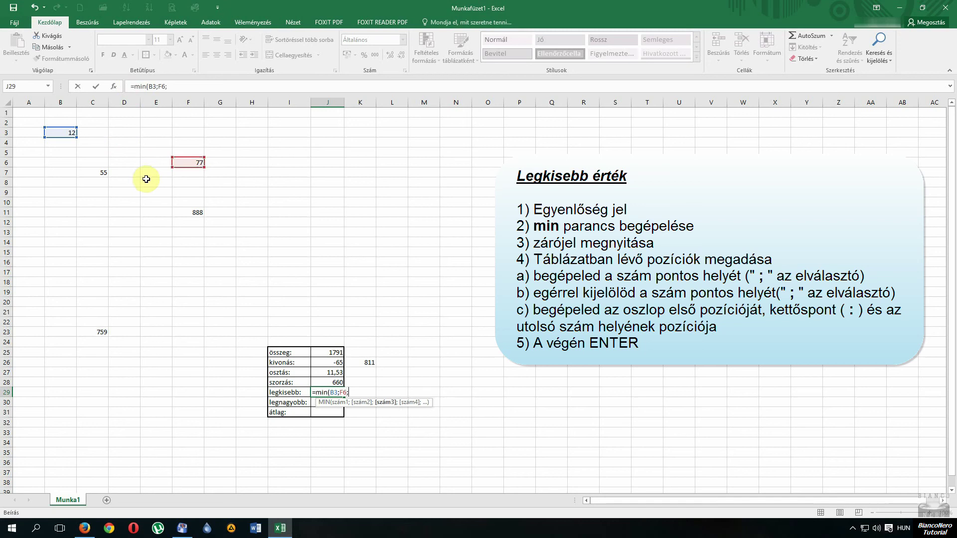
left_click(104, 173)
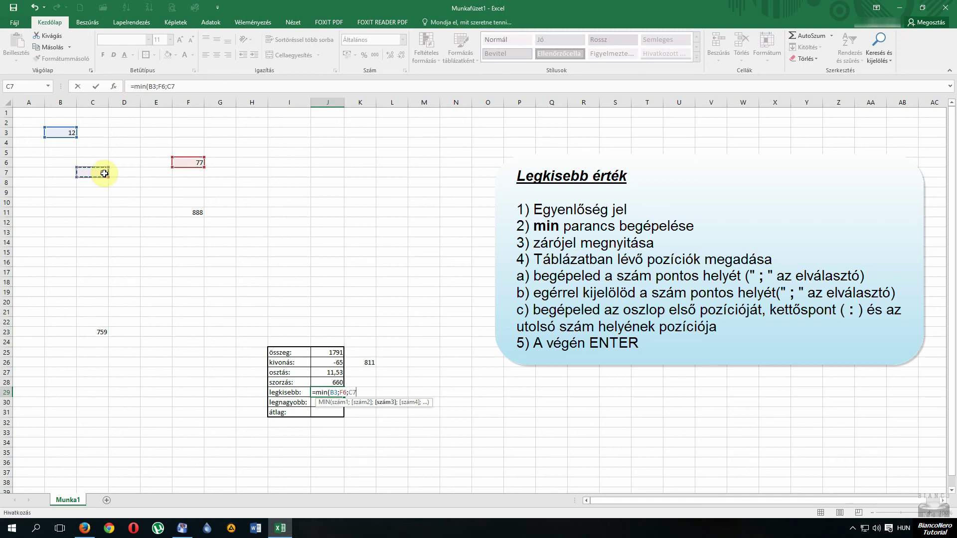
Add F11 and C23 to finish =min(B3;F6;C7;F11;C23) in J29.
type(";")
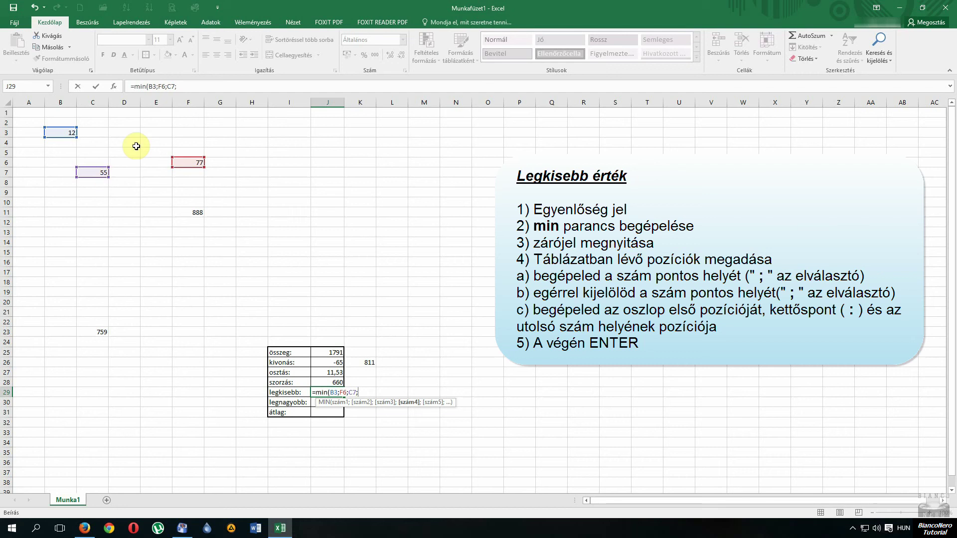
left_click(200, 214)
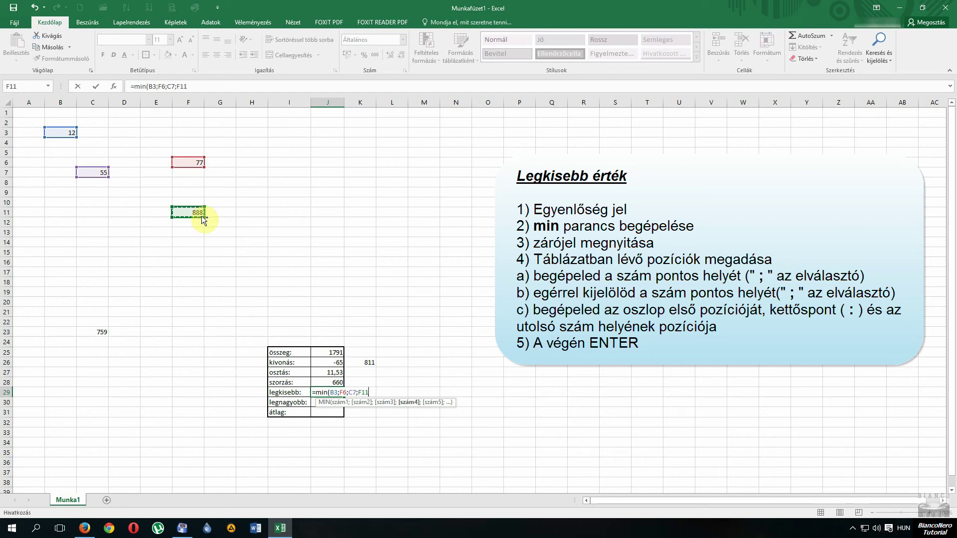
type(";")
left_click(101, 332)
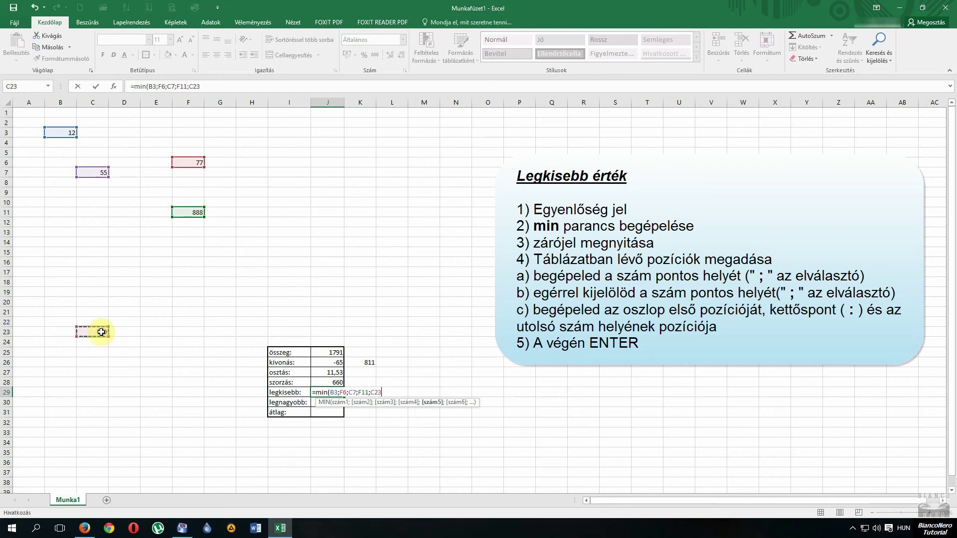
type(";")
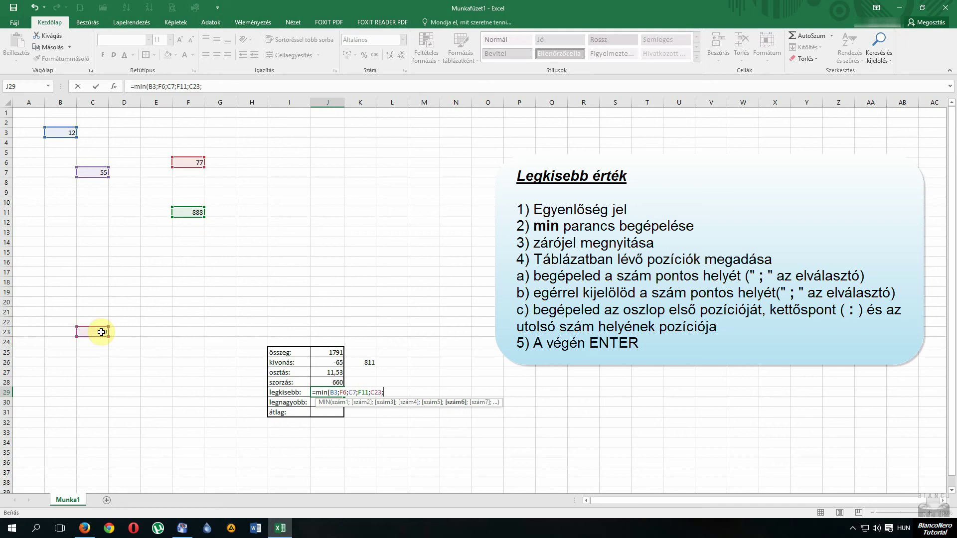
key("BackSpace")
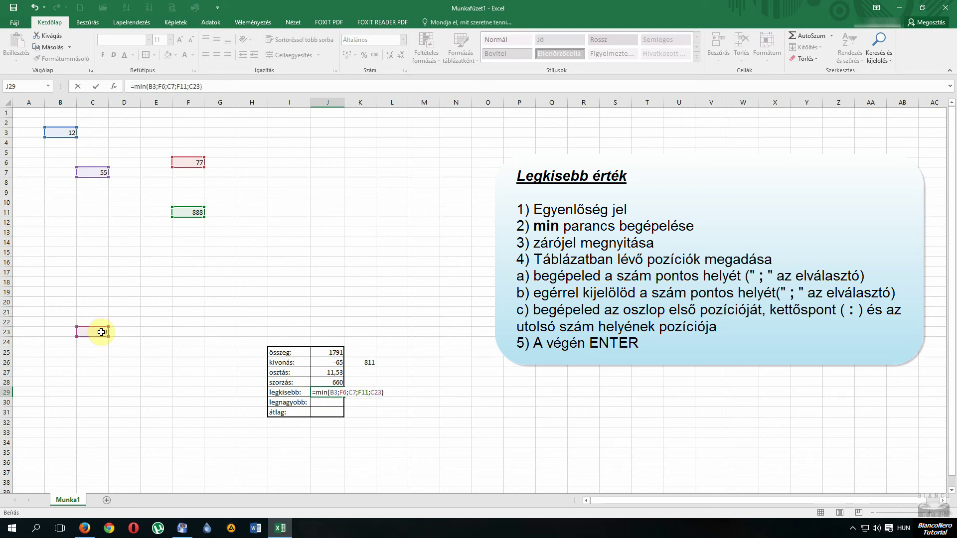
key("Return")
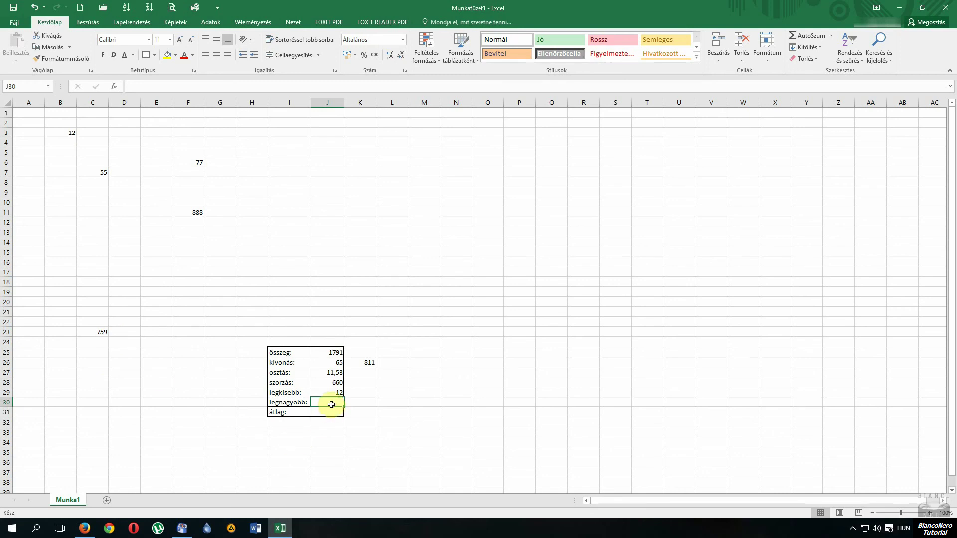
Begin =max( in J30 with B3, C7 and F6 as arguments.
type("=")
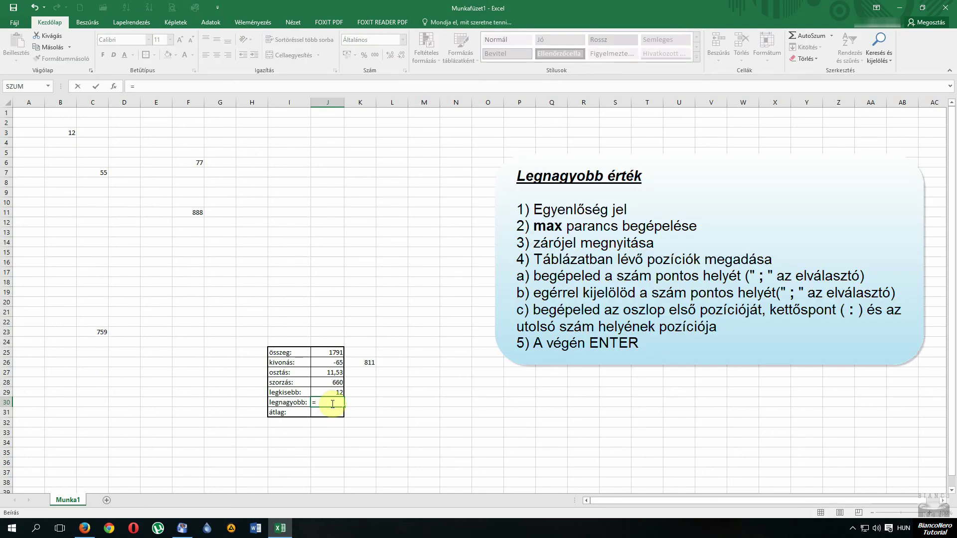
type("max")
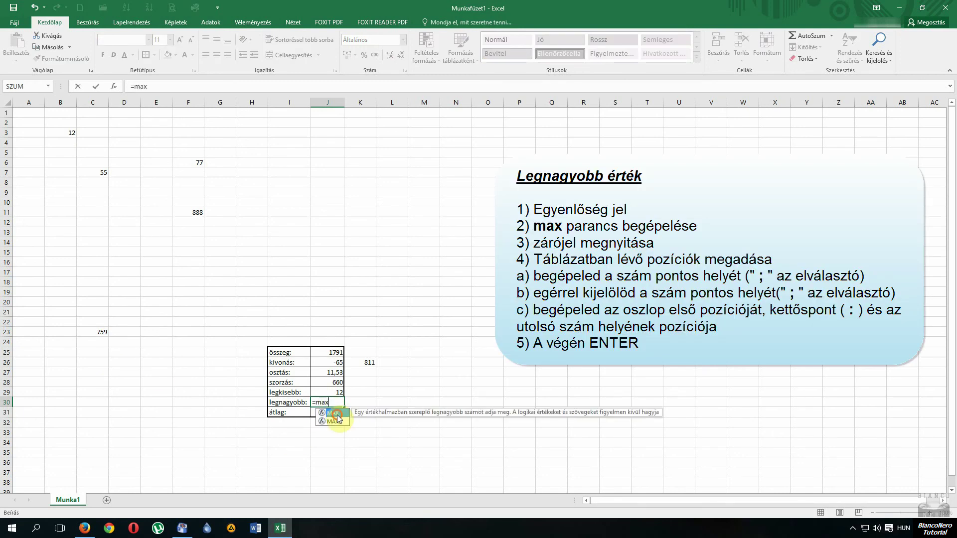
type("(")
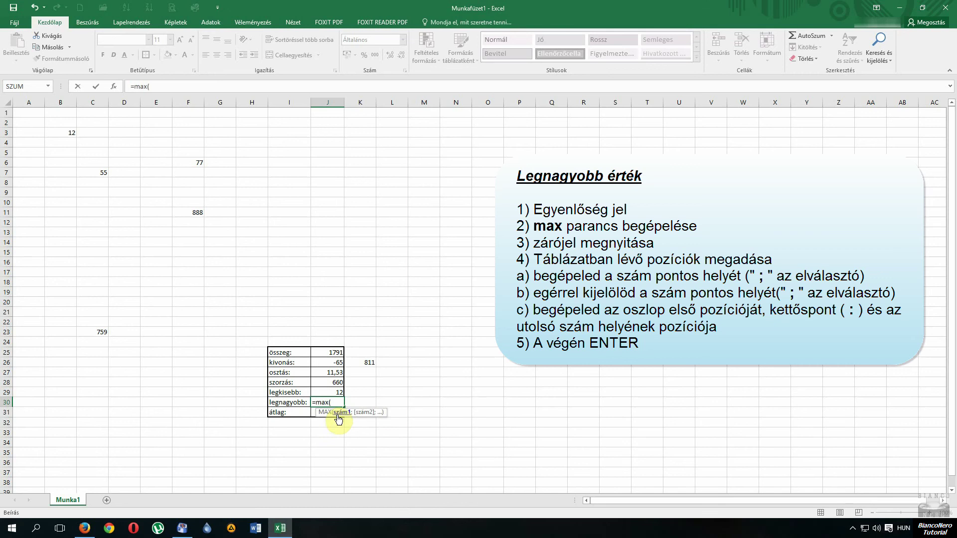
left_click(70, 134)
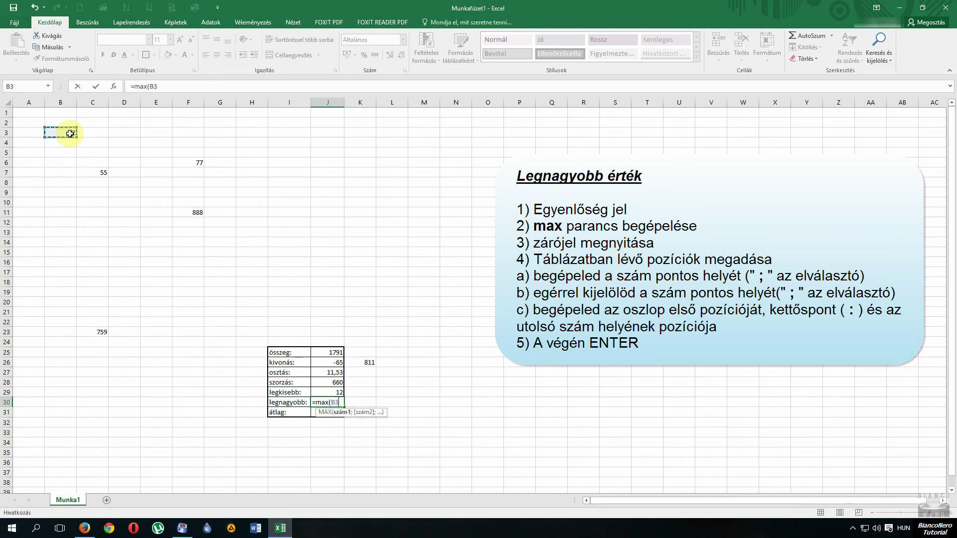
type(";")
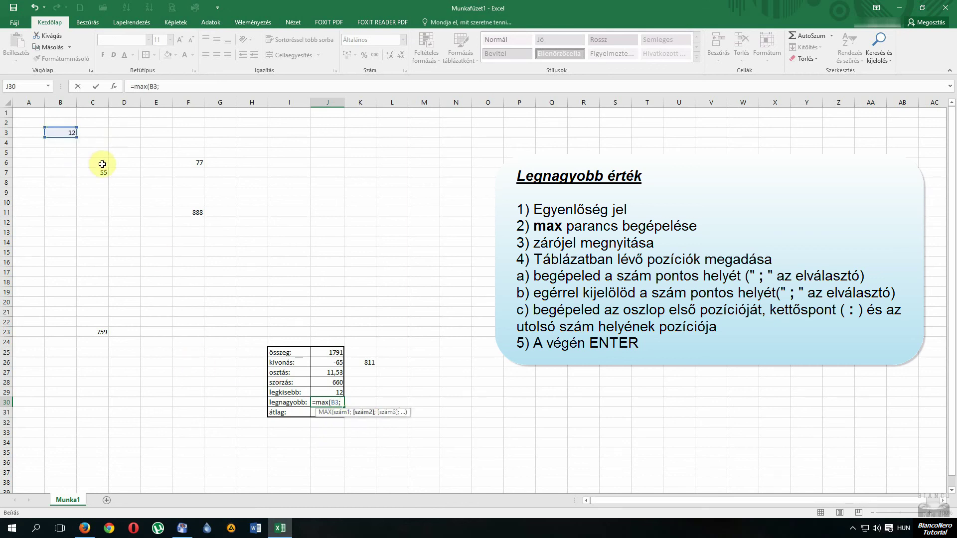
left_click(98, 173)
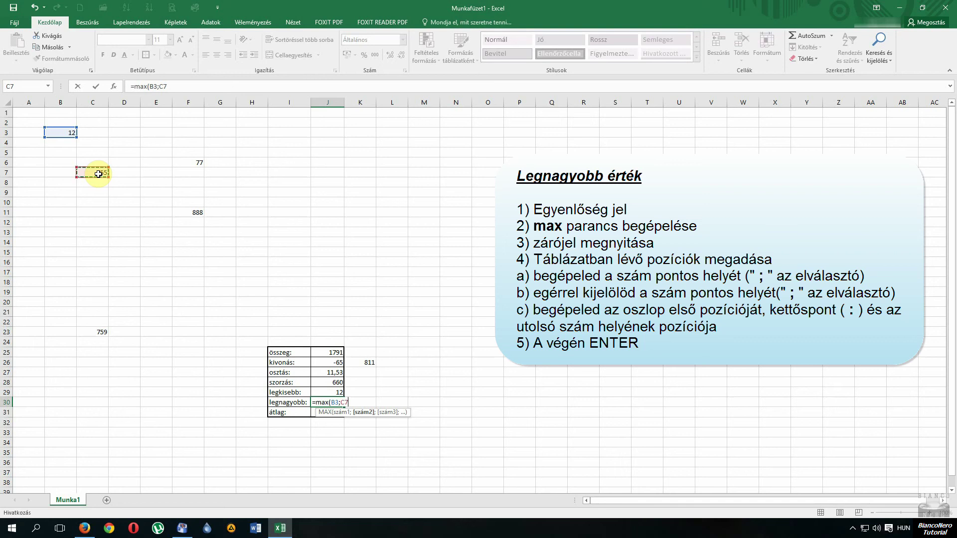
type(";")
left_click(188, 161)
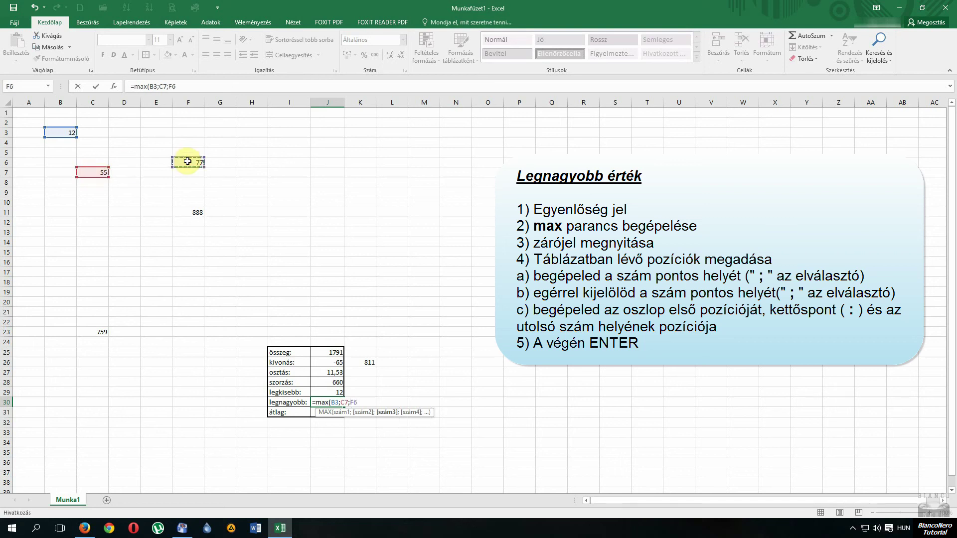
Add F11 and C23 to complete =max(B3;C7;F6;F11;C23), showing 888.
type(";")
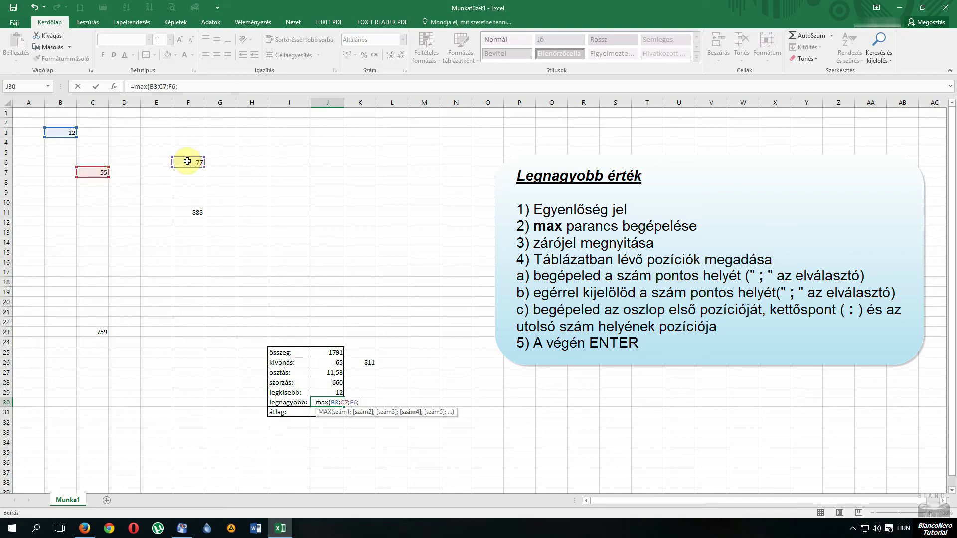
left_click(193, 211)
type(";")
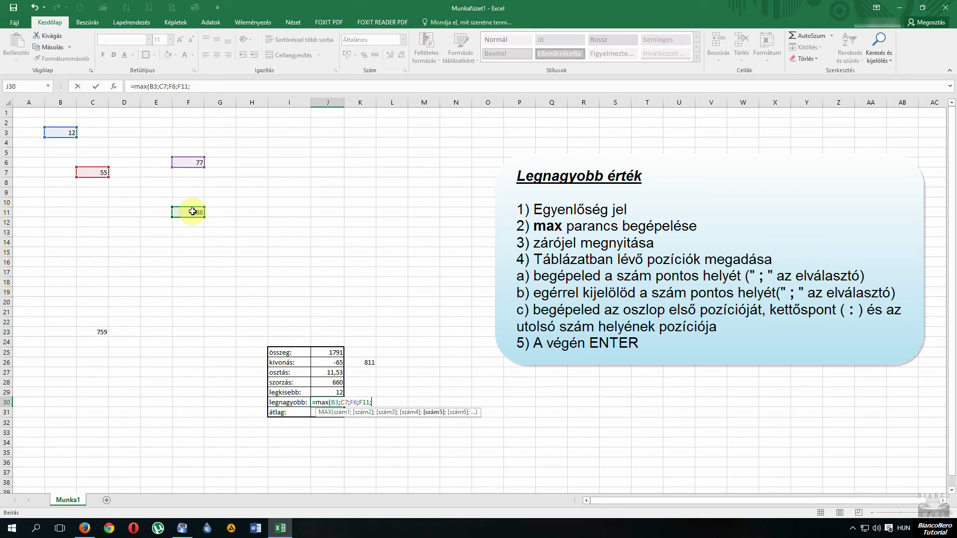
left_click(96, 331)
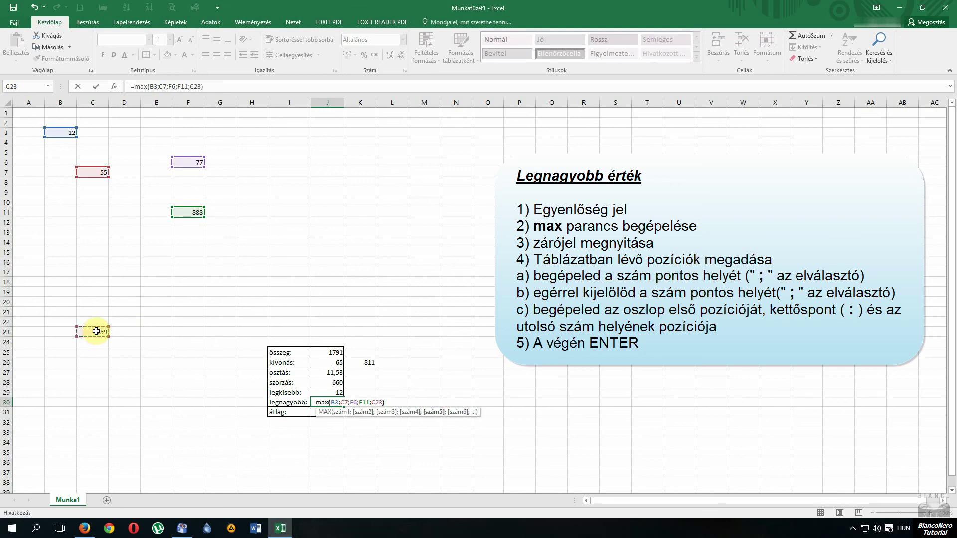
key("Return")
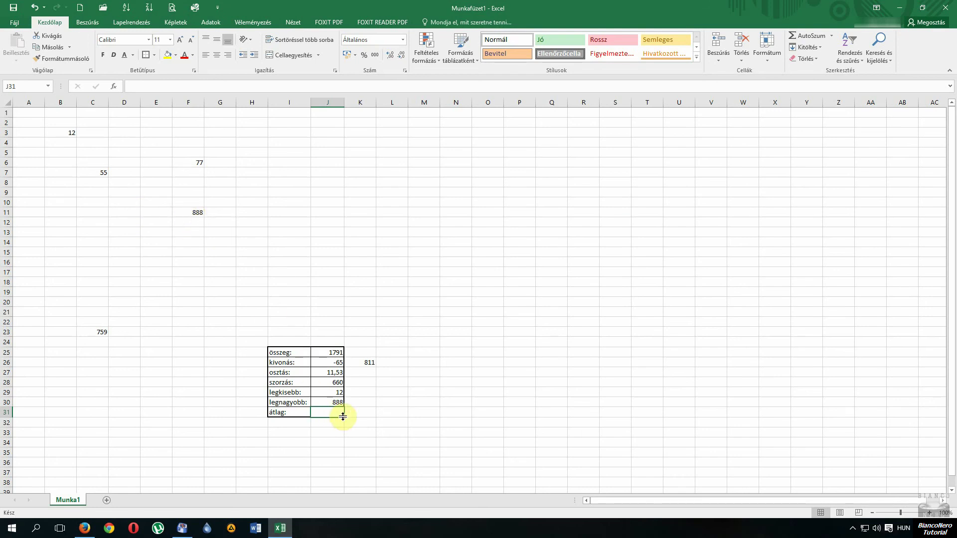
Begin an average formula in J31 with B3, C7 and F6 as arguments.
type("=")
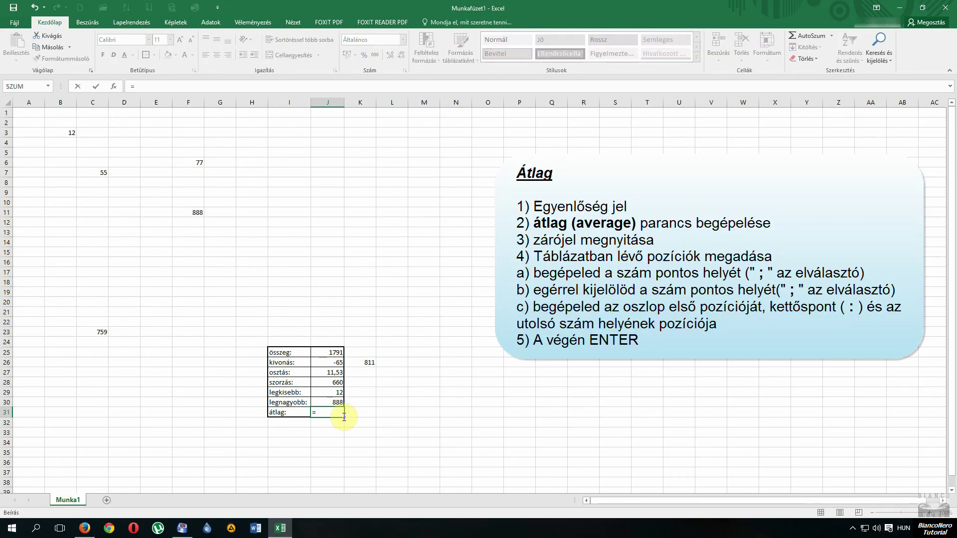
type("average(")
left_click(72, 133)
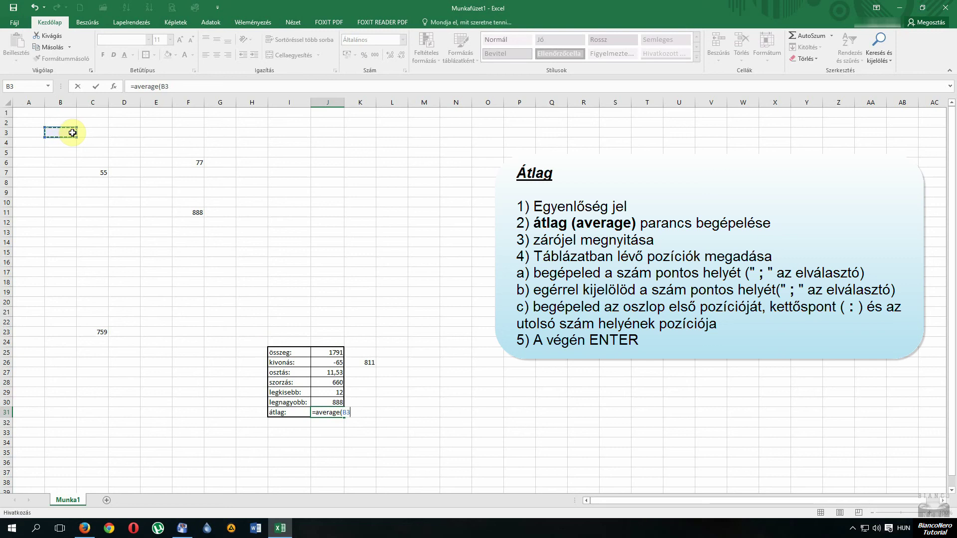
type(";")
left_click(99, 172)
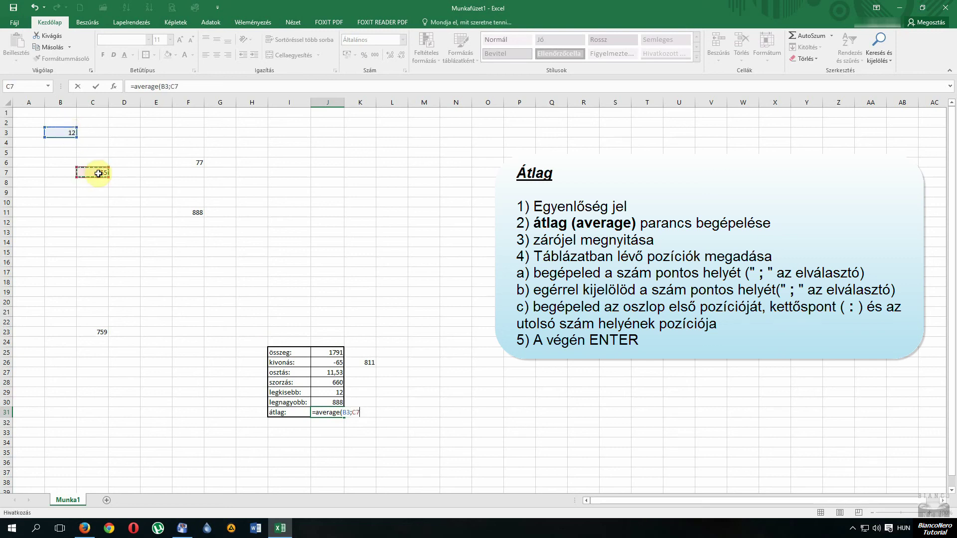
type(";")
left_click(194, 163)
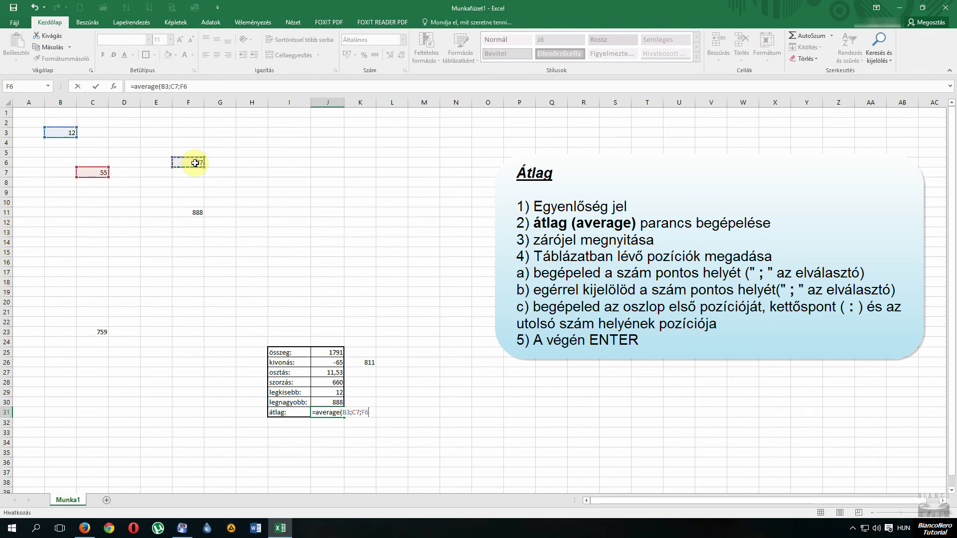
Add F11 and C23 to complete =average(B3;C7;F6;F11;C23) in J31.
type(";")
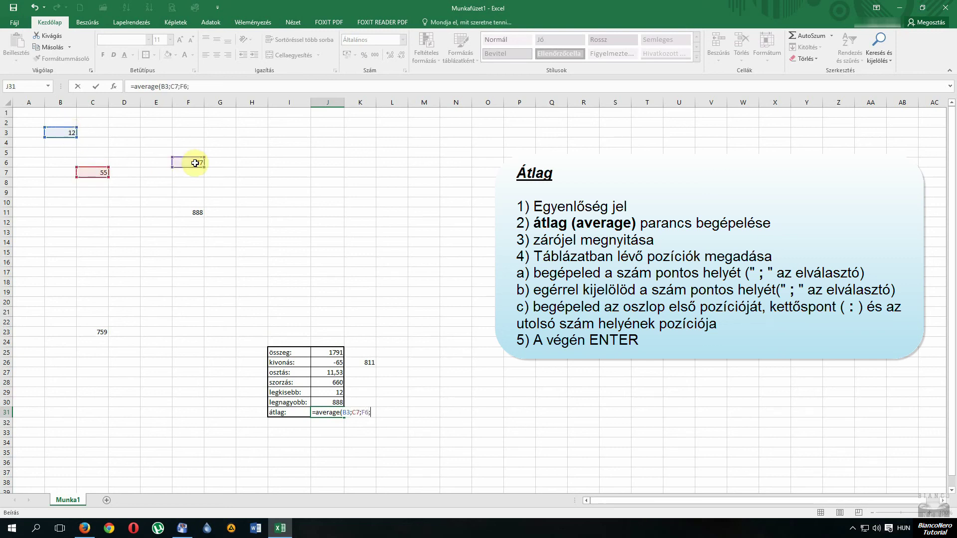
left_click(196, 214)
type(";")
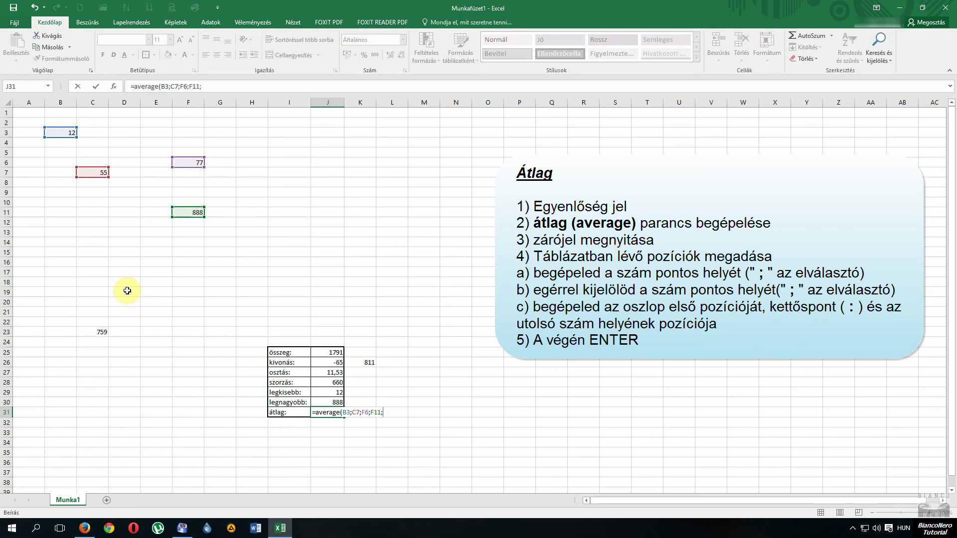
left_click(99, 332)
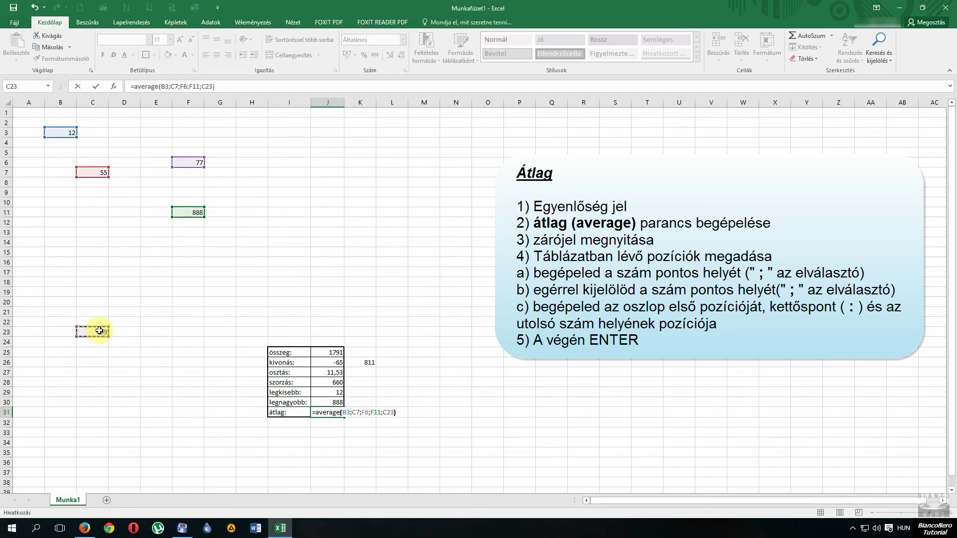
type(")")
key("Return")
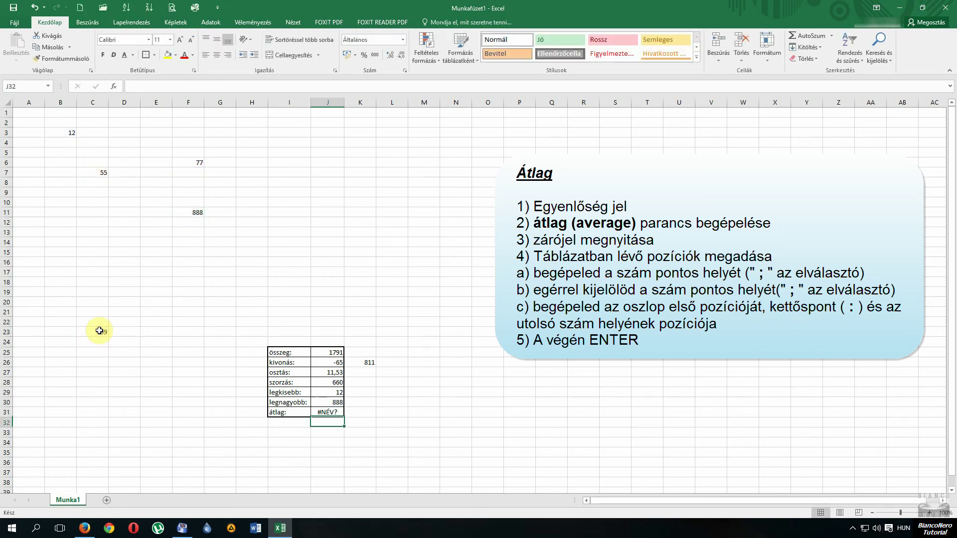
Replace 'average' with ÁTLAG in J31's formula so it shows 358,2.
left_click(325, 413)
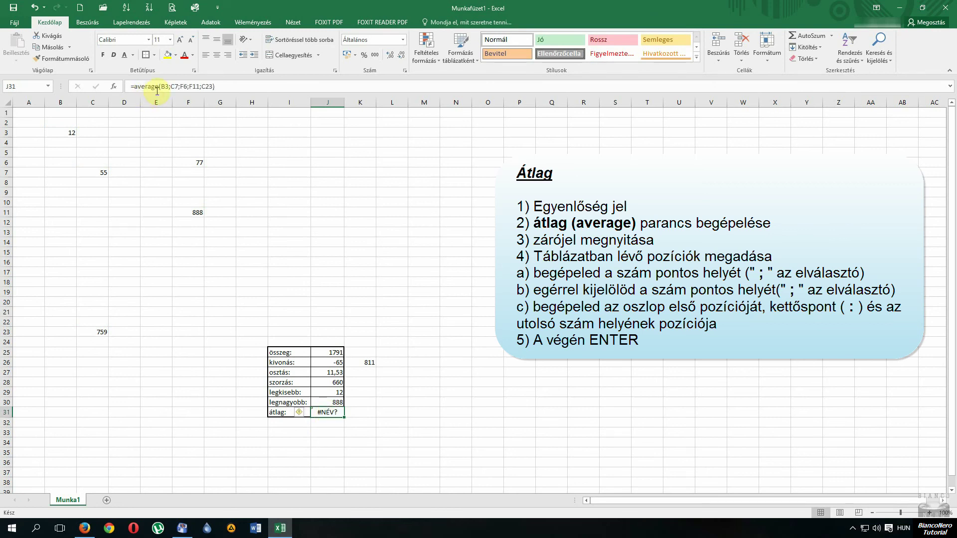
left_click_drag(158, 86, 134, 88)
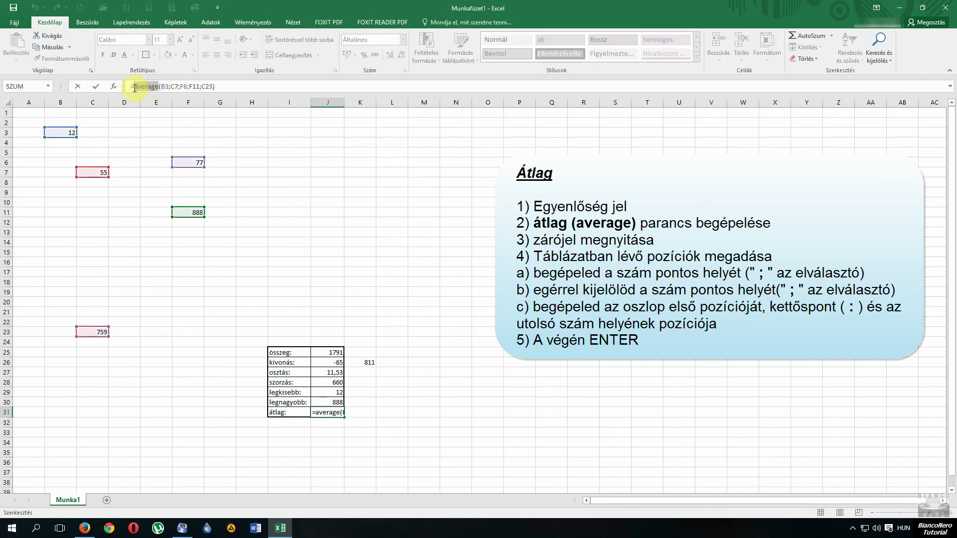
type("átlag")
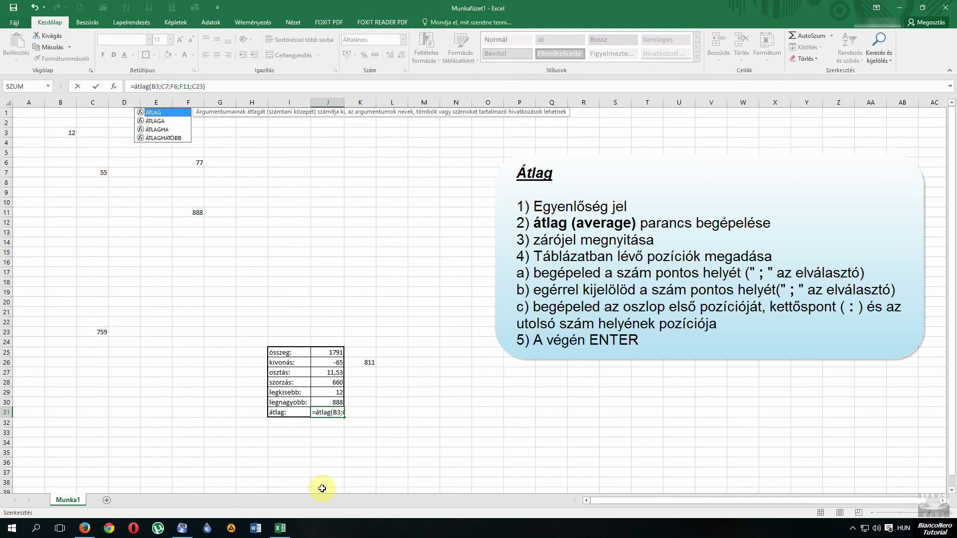
left_click(327, 412)
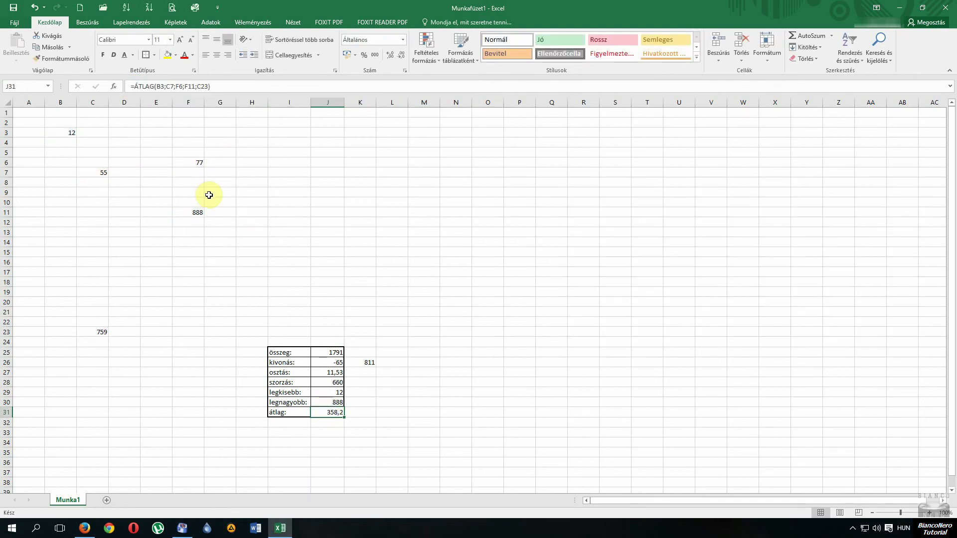
Increase the J31 average to two decimal places, displaying 358,20.
right_click(337, 417)
left_click(379, 4)
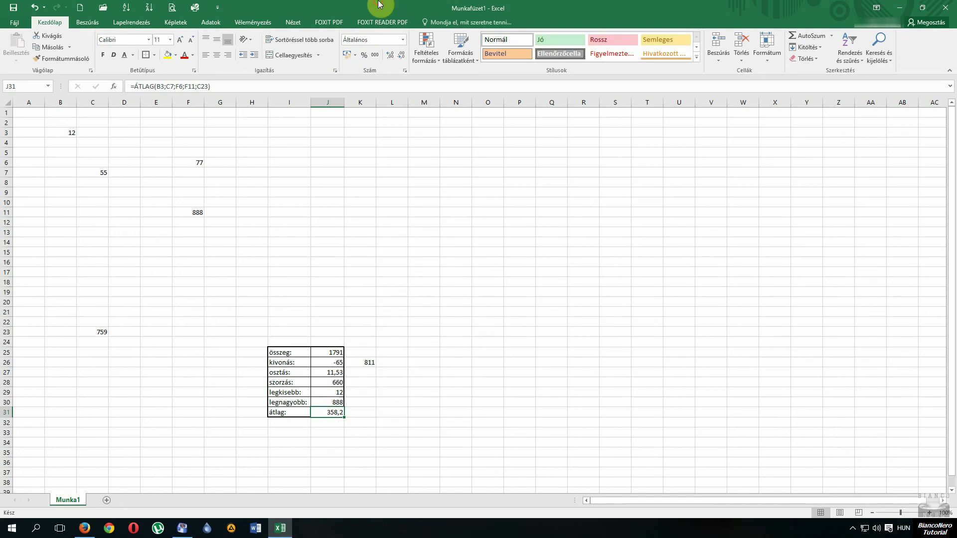
left_click(391, 55)
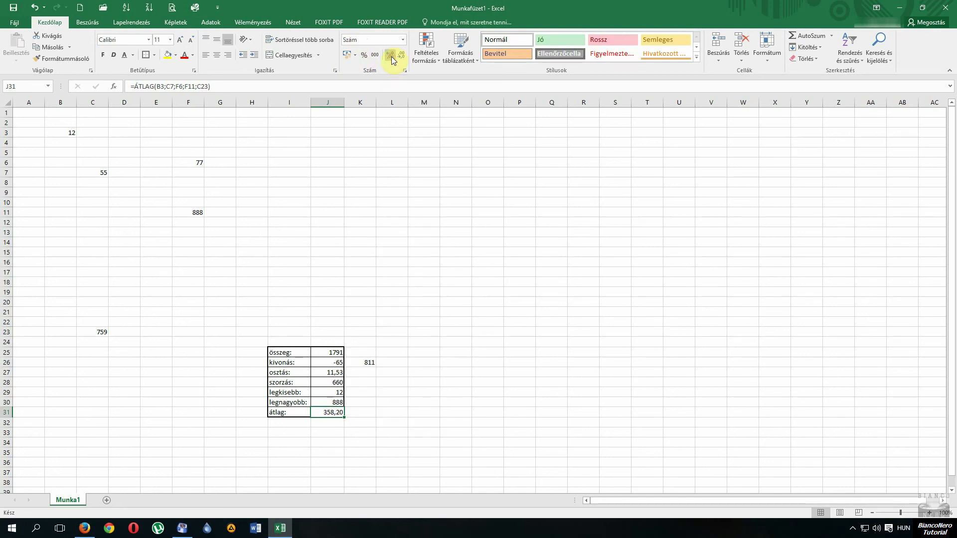
left_click(350, 416)
left_click(333, 414)
left_click(331, 441)
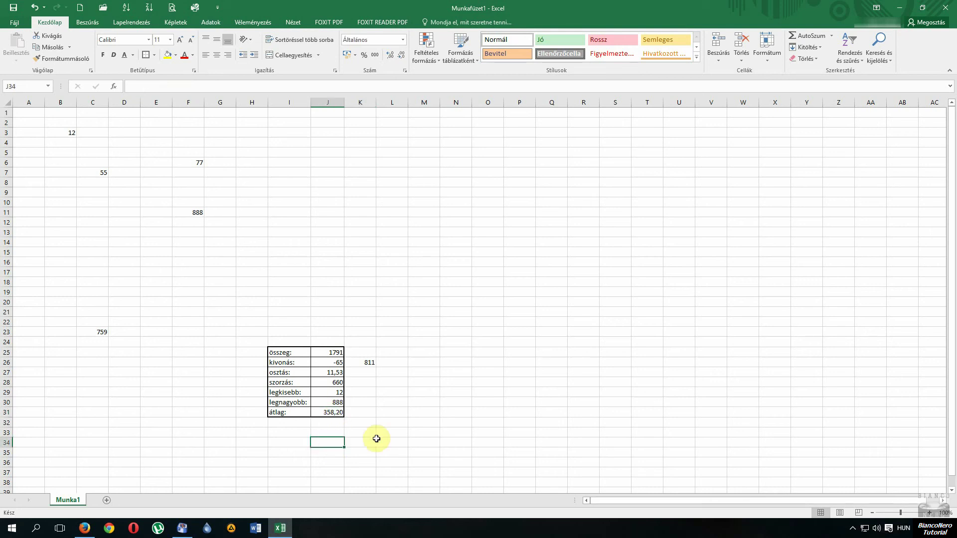